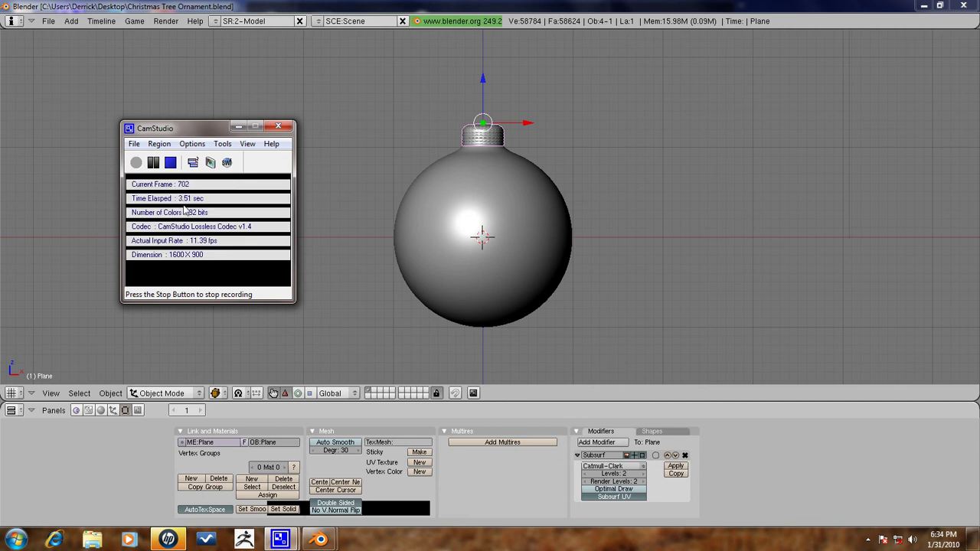
- Examine the ornament's cap and the top surface of the cap from several angles
click(456, 4)
scroll(537, 274, up, 5)
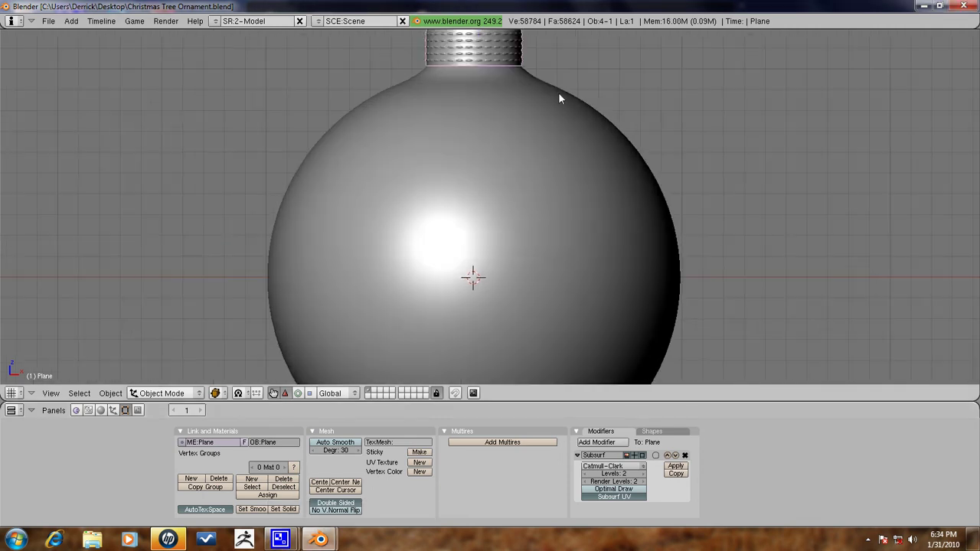
shift+middle_drag(563, 79, 538, 467)
shift+middle_drag(540, 289, 538, 218)
middle_drag(482, 346, 450, 330)
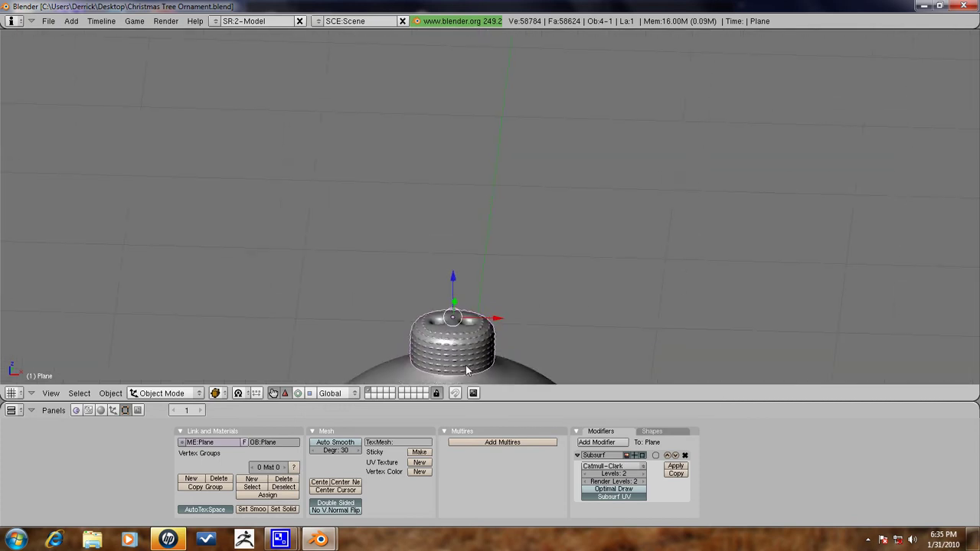
scroll(452, 300, down, 4)
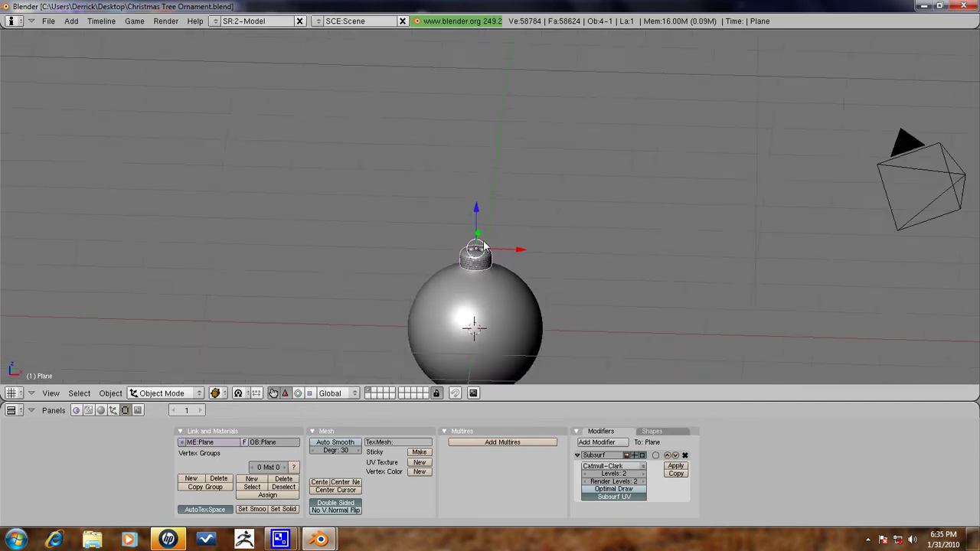
middle_drag(483, 232, 479, 210)
scroll(502, 306, up, 1)
middle_drag(501, 310, 495, 307)
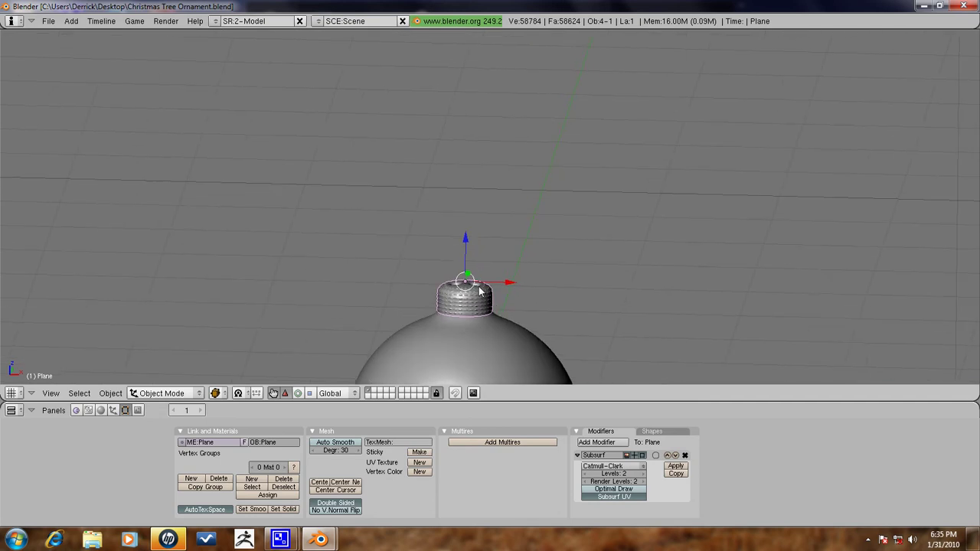
scroll(476, 288, down, 3)
- Add a Bezier curve to the scene for the ornament's hanger
key(space)
mouse_move(541, 282)
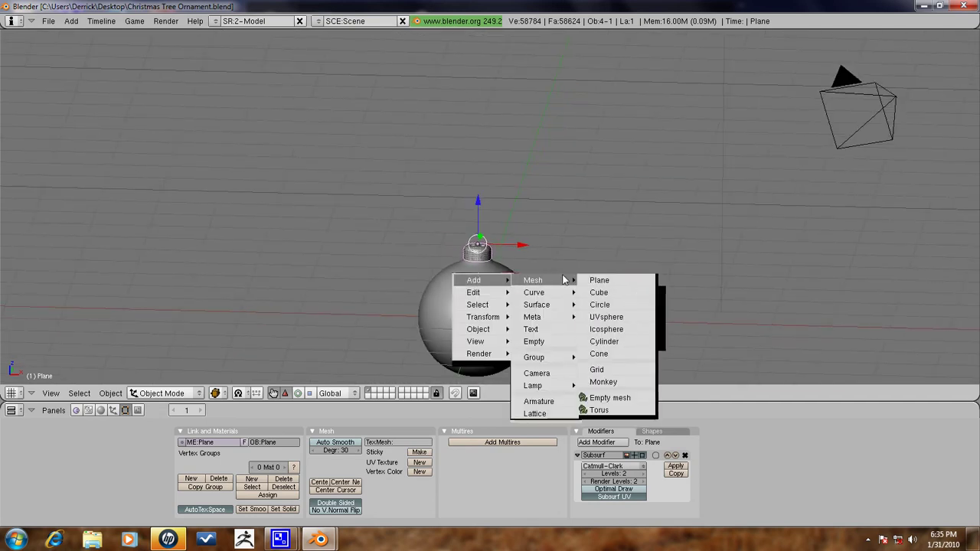
mouse_move(565, 299)
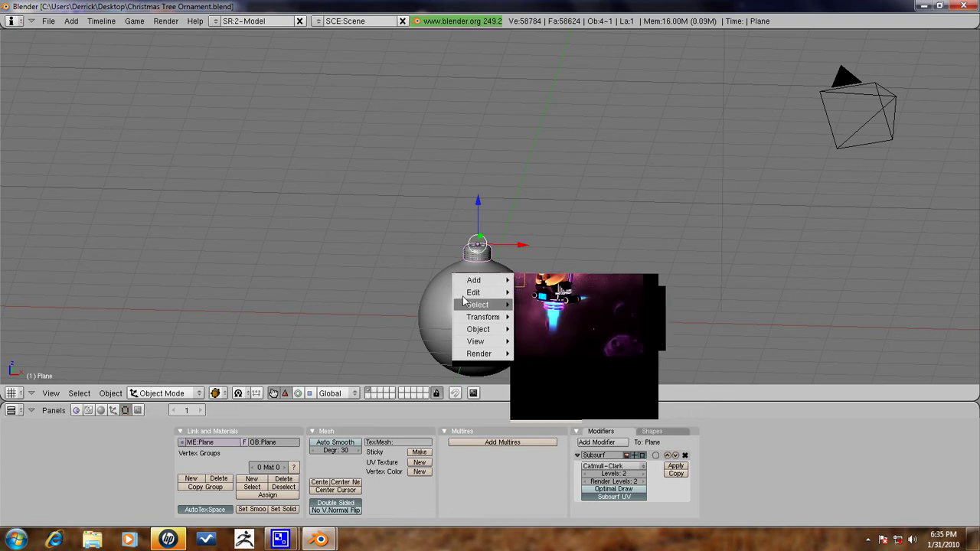
key(space)
mouse_move(512, 272)
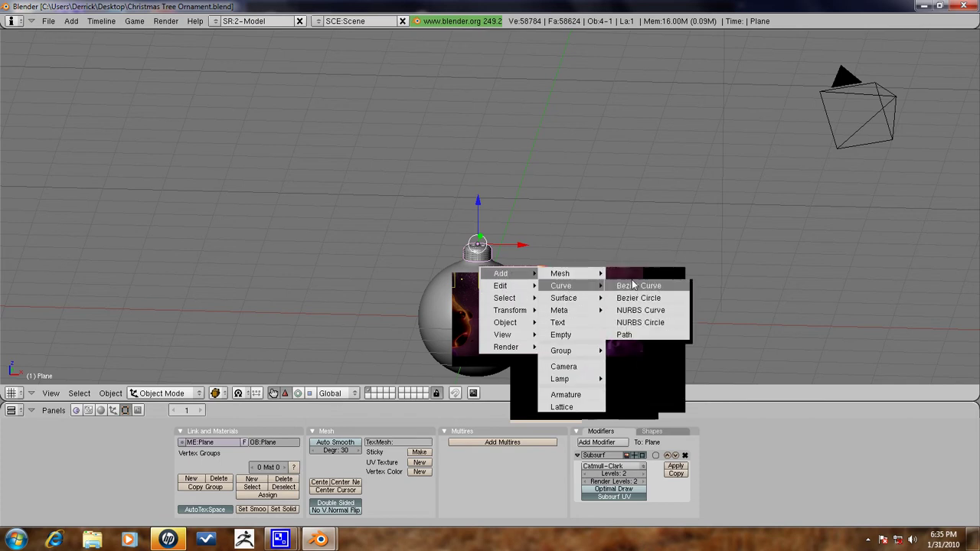
click(630, 290)
- In front view, move the curve straight up along Z to just above the ornament's cap
key(KP_5)
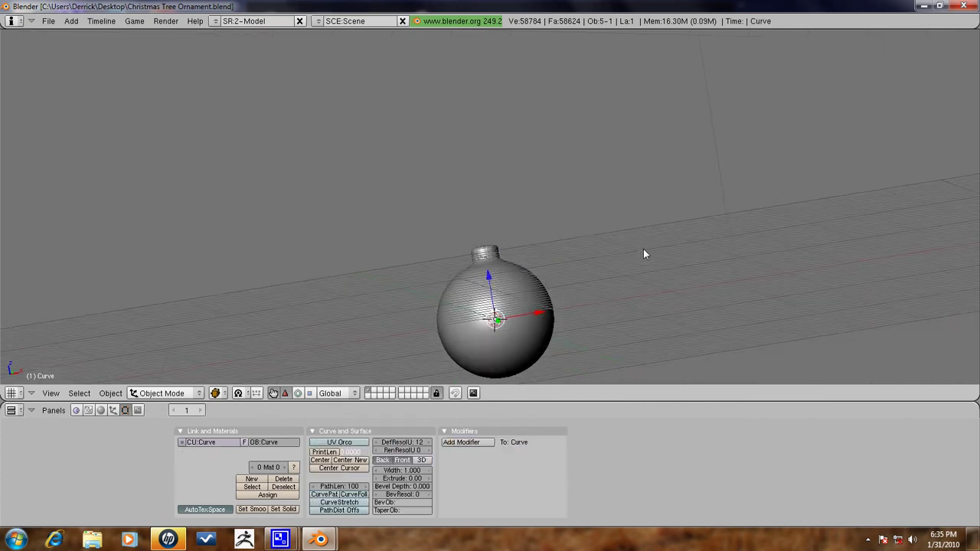
key(KP_1)
key(g)
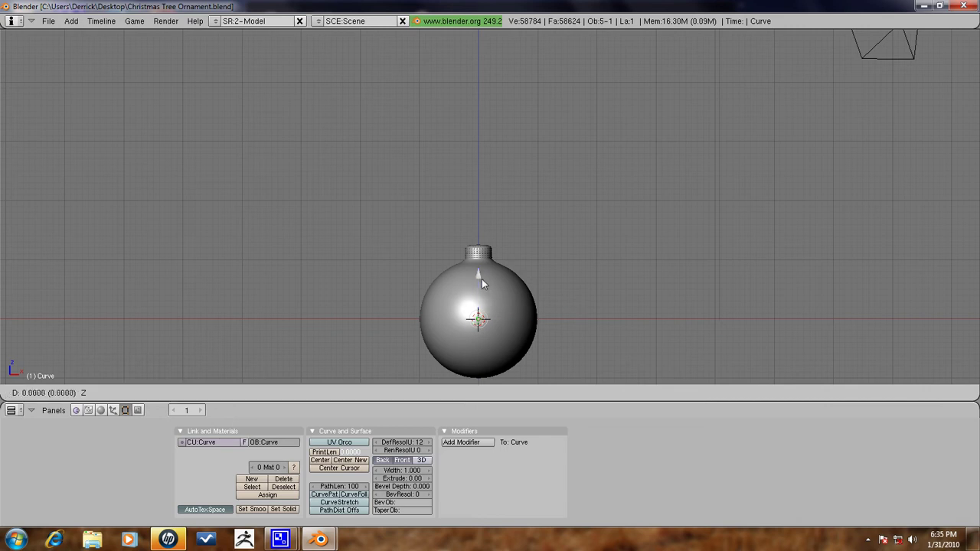
click(488, 183)
scroll(469, 236, up, 2)
scroll(468, 236, up, 1)
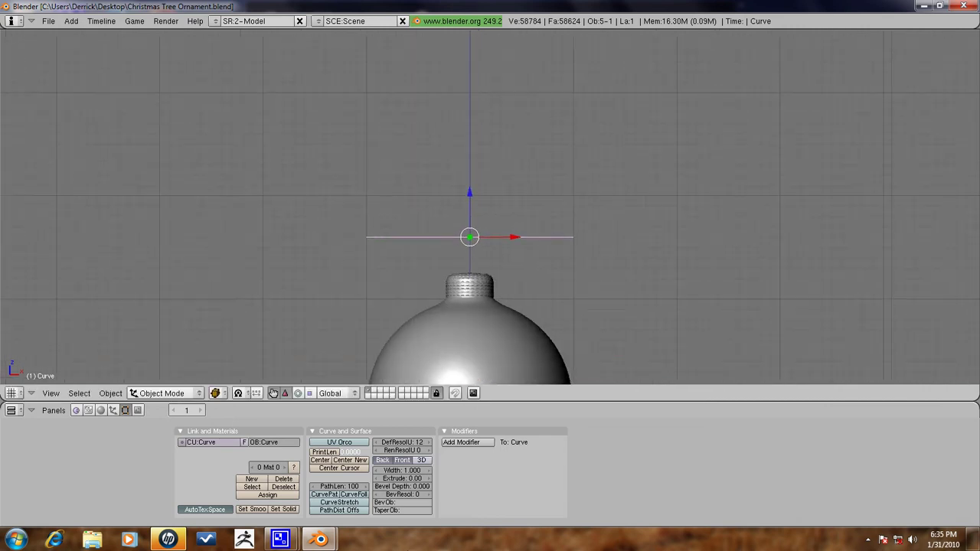
- Make the Bezier curve a 3D curve so its points can be shaped in all directions
middle_drag(512, 276, 491, 328)
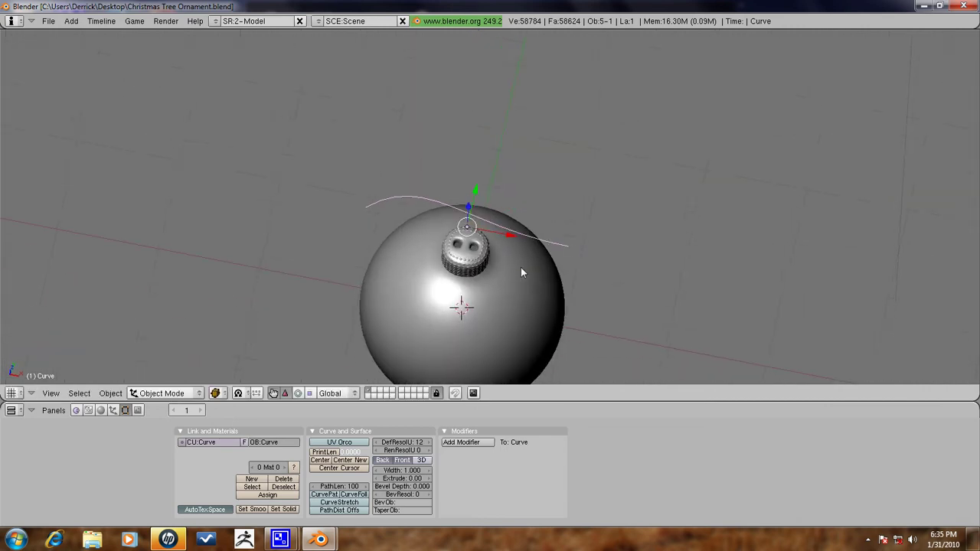
middle_drag(532, 223, 521, 192)
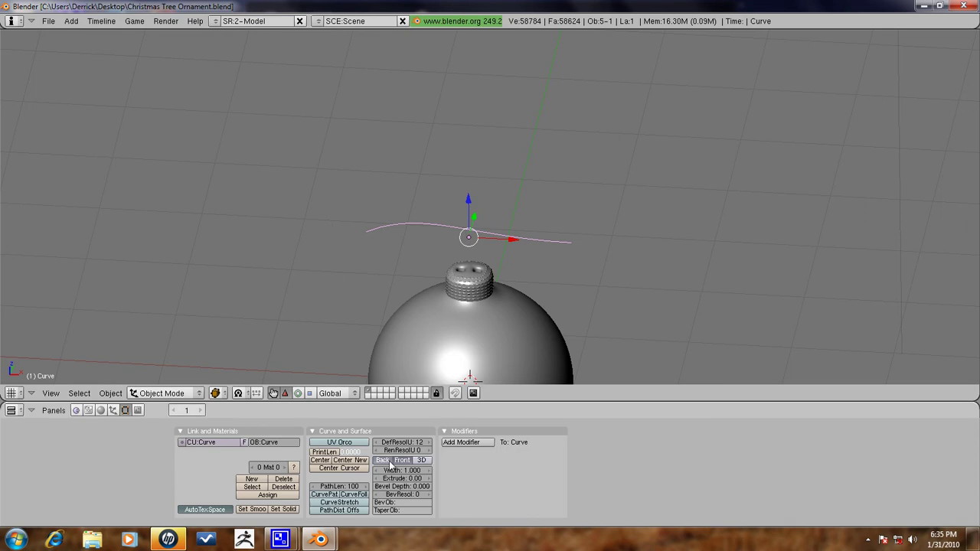
click(426, 460)
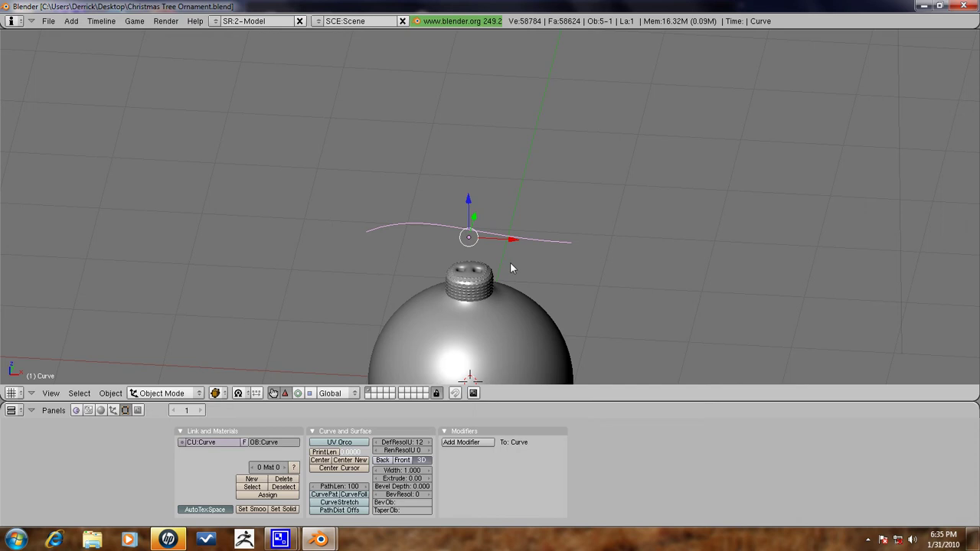
middle_drag(454, 280, 594, 226)
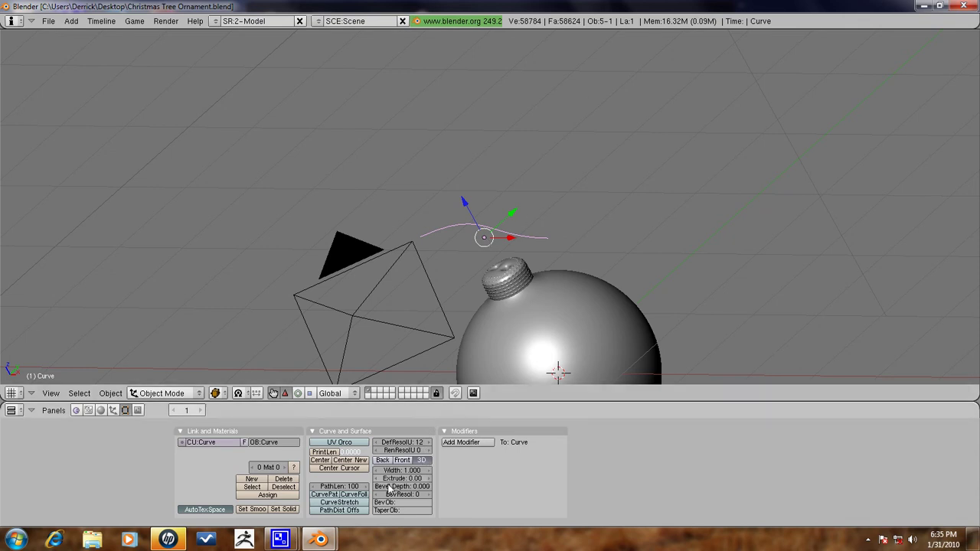
middle_drag(302, 268, 651, 246)
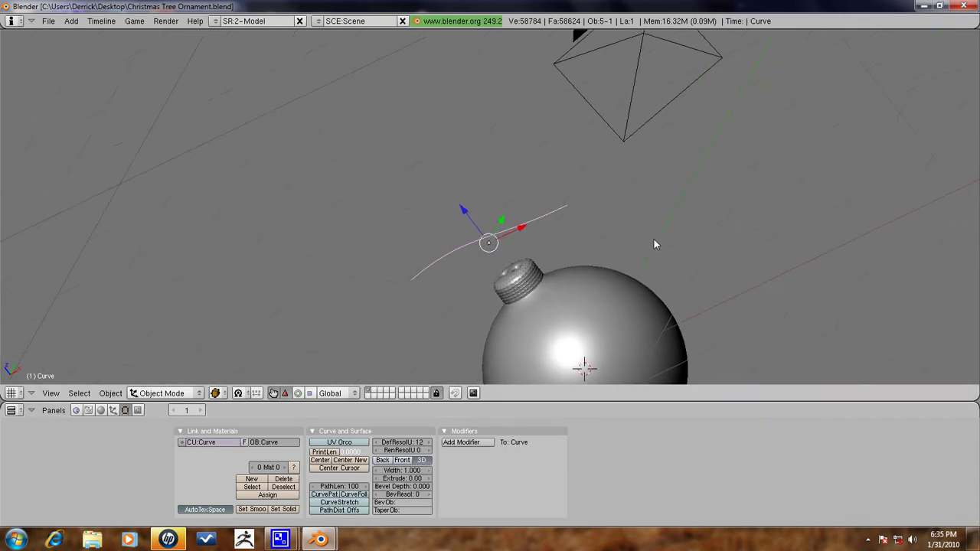
- Enter Edit Mode on the curve and select its left end control point
key(KP_1)
key(Tab)
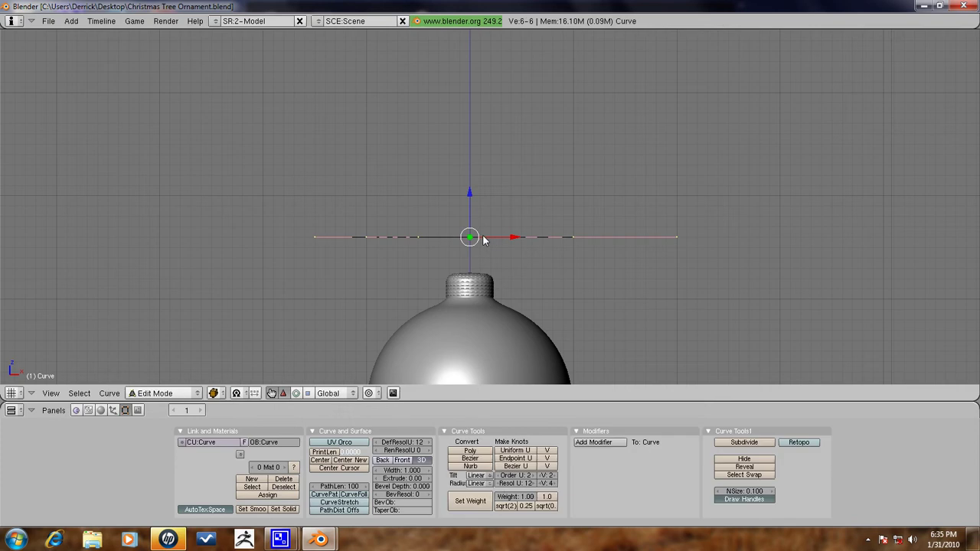
right_click(366, 232)
key(g)
right_click(481, 135)
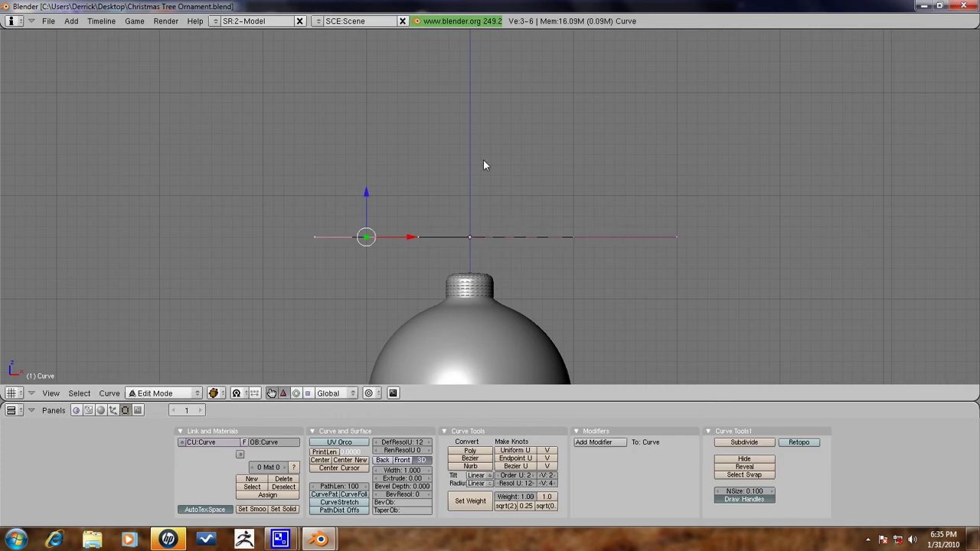
middle_drag(481, 135, 470, 233)
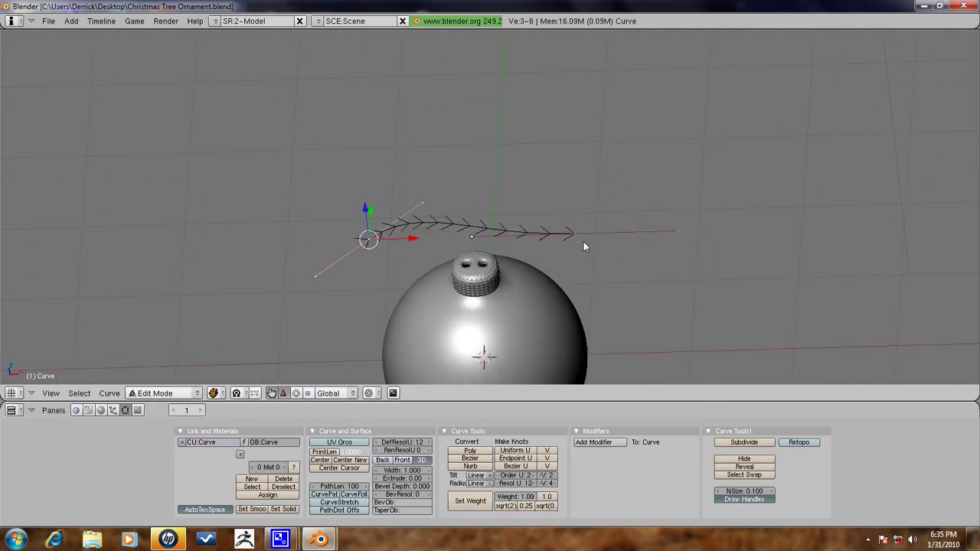
- Rotate the curve's left end control point 45 degrees in top view and return to the front view
right_click(559, 234)
right_click(369, 240)
key(KP_7)
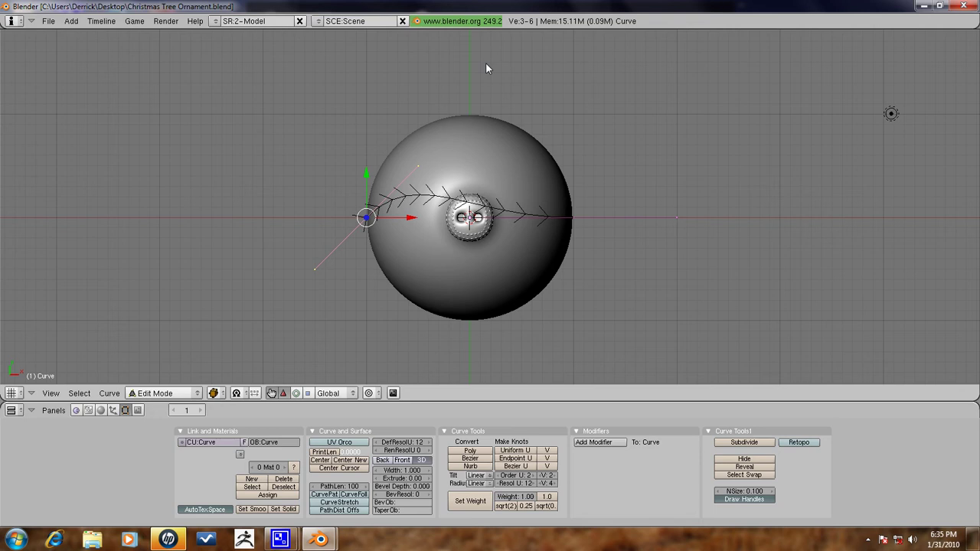
key(r)
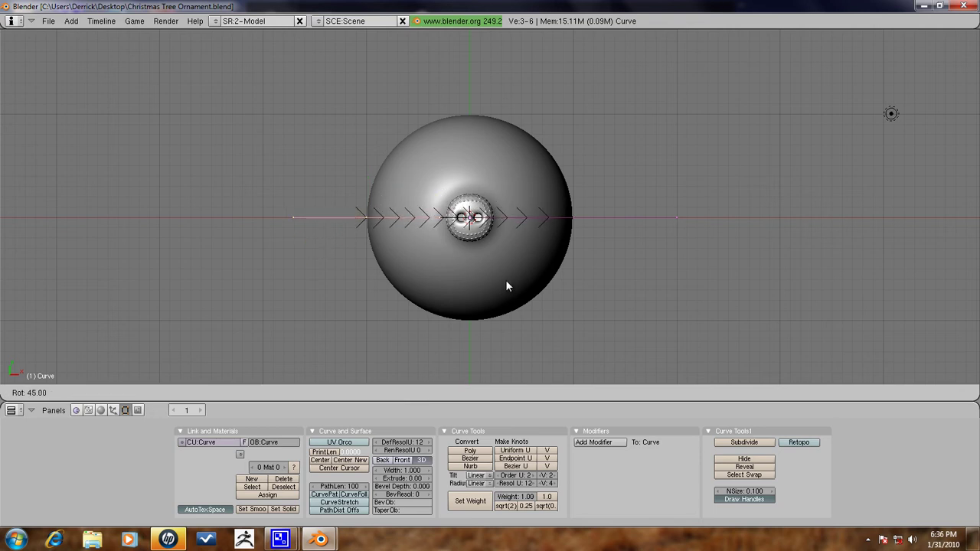
click(506, 294)
middle_drag(507, 295, 494, 191)
key(KP_1)
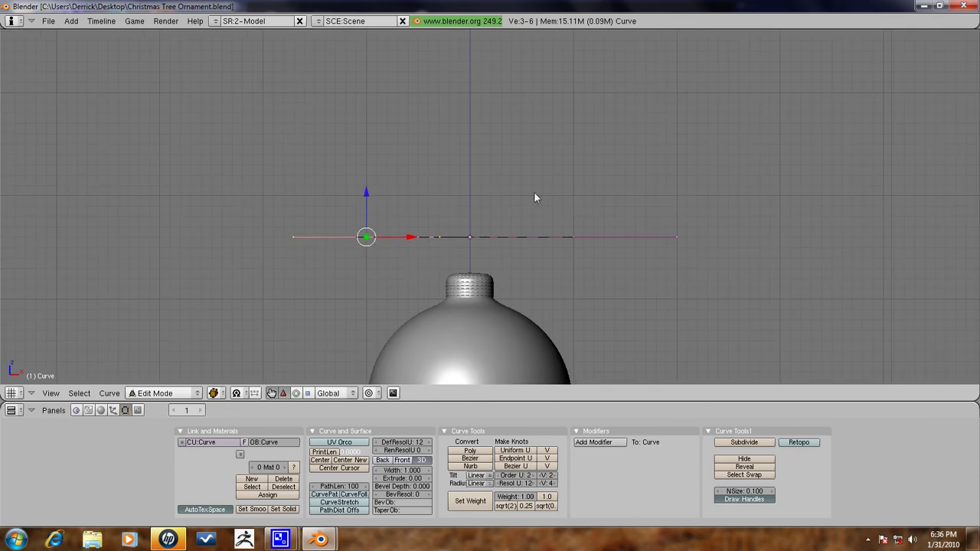
- Try rotating the curve's left end control point freehand to a roughly vertical direction in front view
key(r)
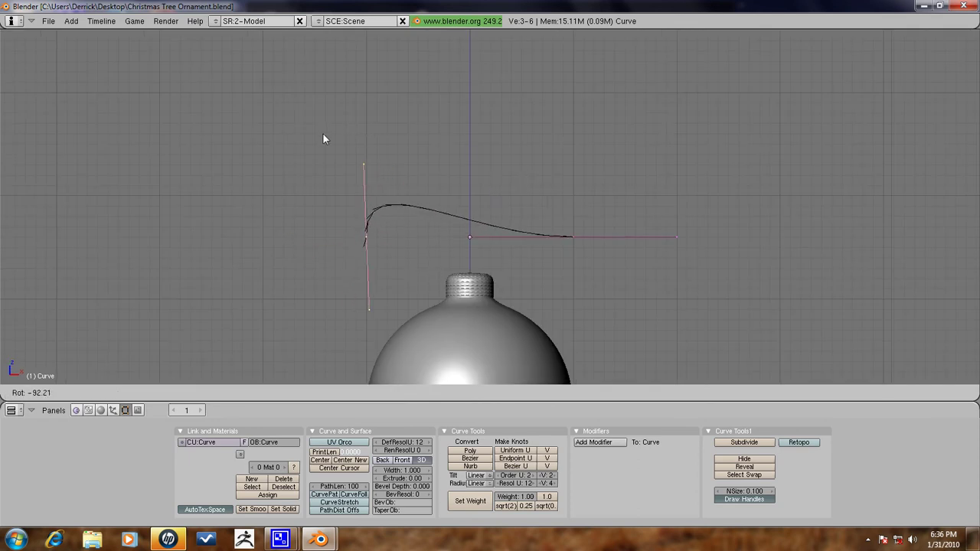
click(322, 138)
right_click(572, 238)
right_click(677, 237)
key(g)
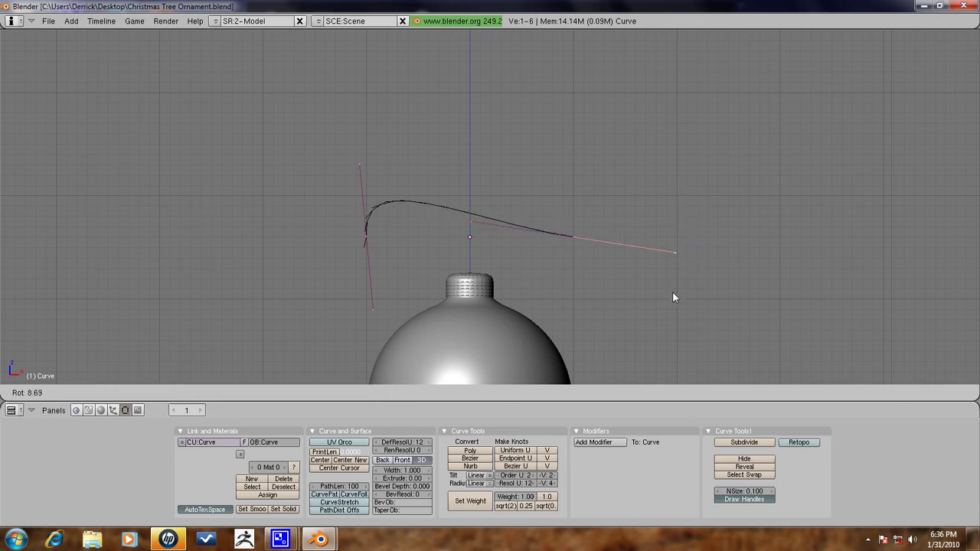
key(Escape)
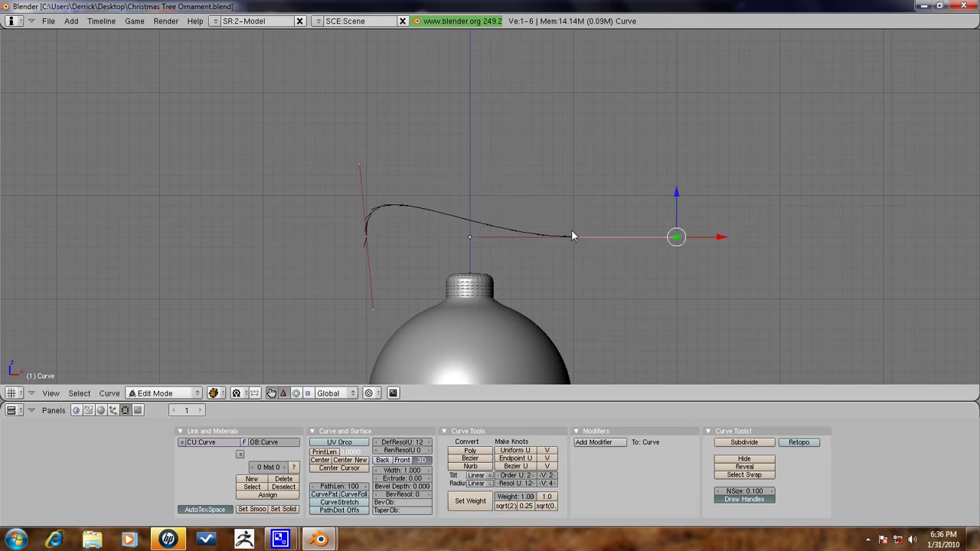
right_click(572, 236)
key(r)
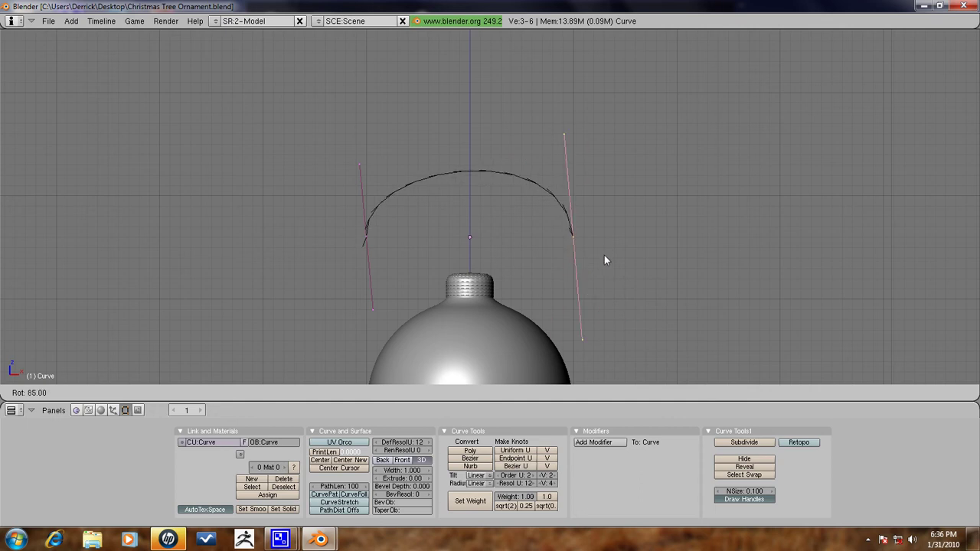
right_click(613, 247)
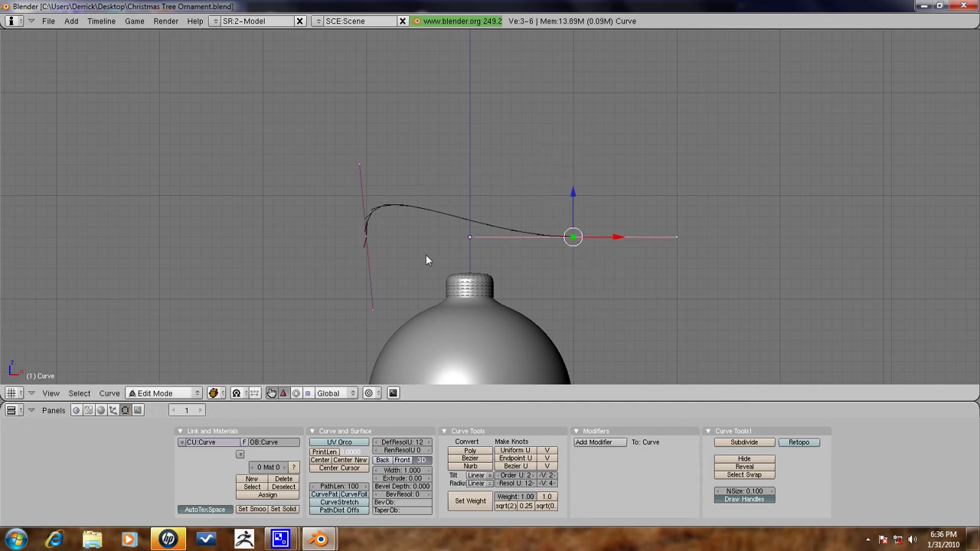
- Undo the freehand rotation of the curve's left end control point
key(ctrl+z)
key(ctrl+z)
key(ctrl+z)
key(r)
right_click(516, 187)
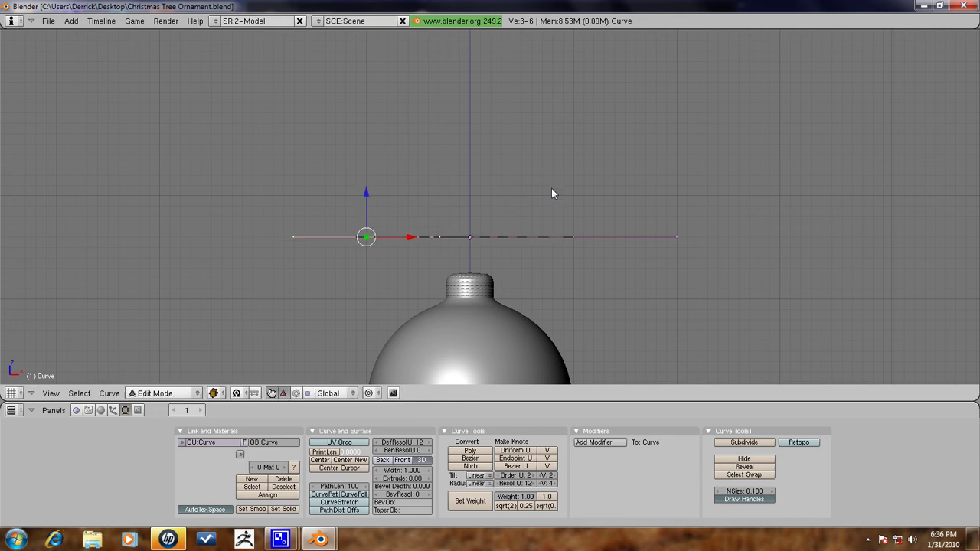
- Rotate the curve's left end control point exactly 90 degrees so that the curve rises from that end
text(r90)
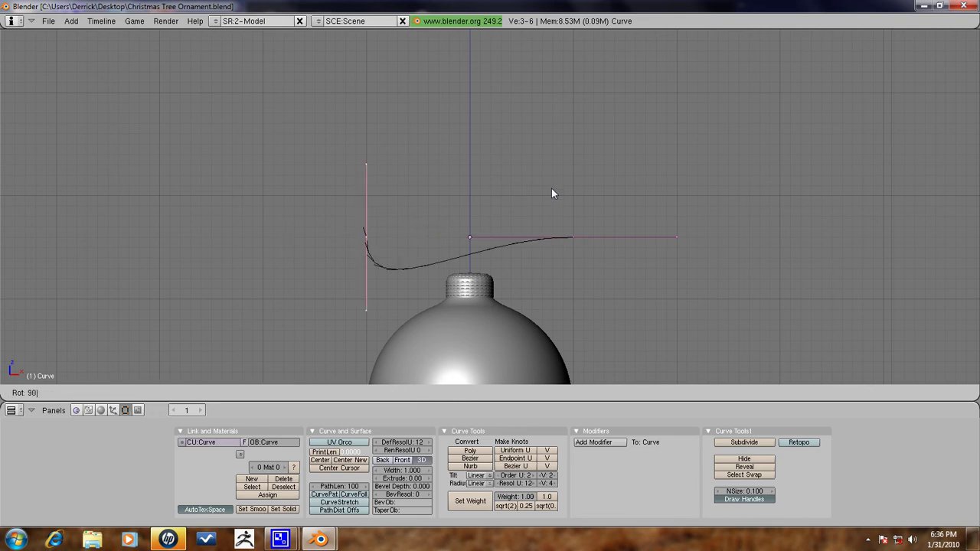
right_click(553, 189)
text(r90)
key(Return)
- Rotate the curve's right end control point exactly 90 degrees to form an arch above the cap
right_click(577, 238)
text(r90)
right_click(573, 233)
text(r90)
key(Return)
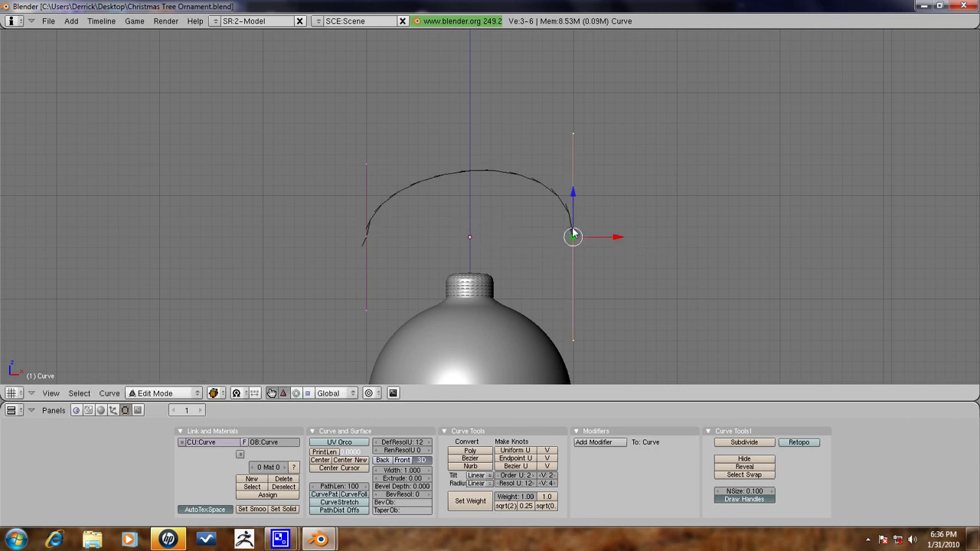
- Select both end control points and subdivide the curve to add a middle control point
shift+right_click(368, 243)
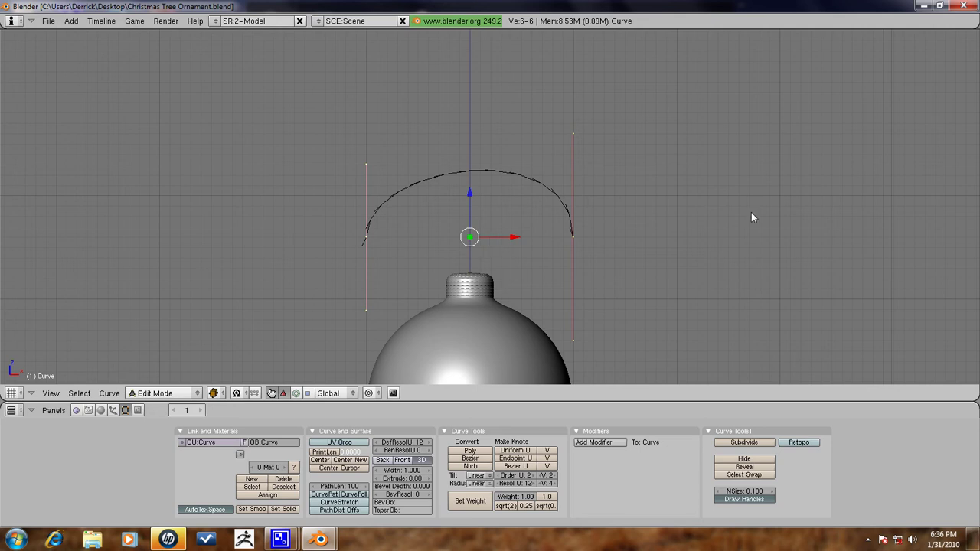
key(w)
key(w)
click(680, 248)
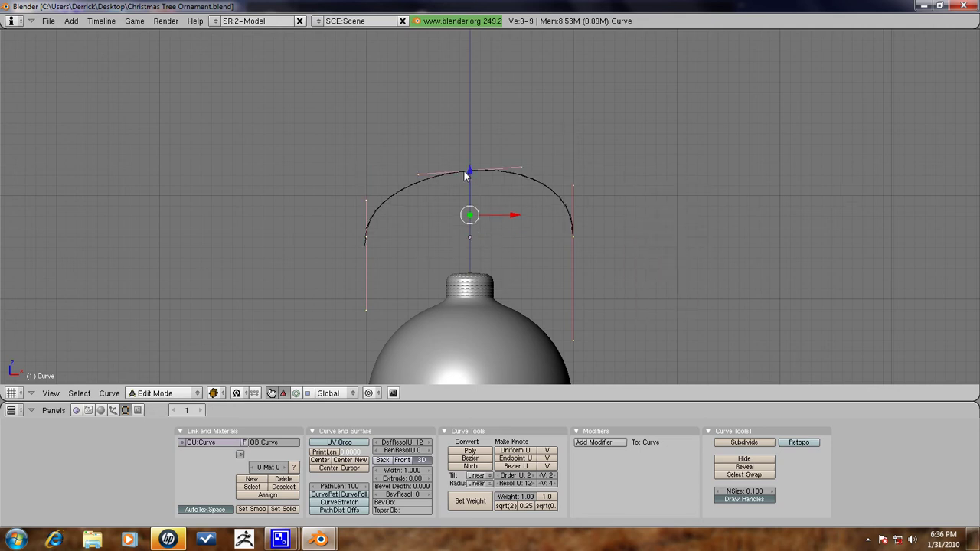
- Shorten the lower handles of the curve's right and left end points by moving them up
right_click(573, 340)
key(g)
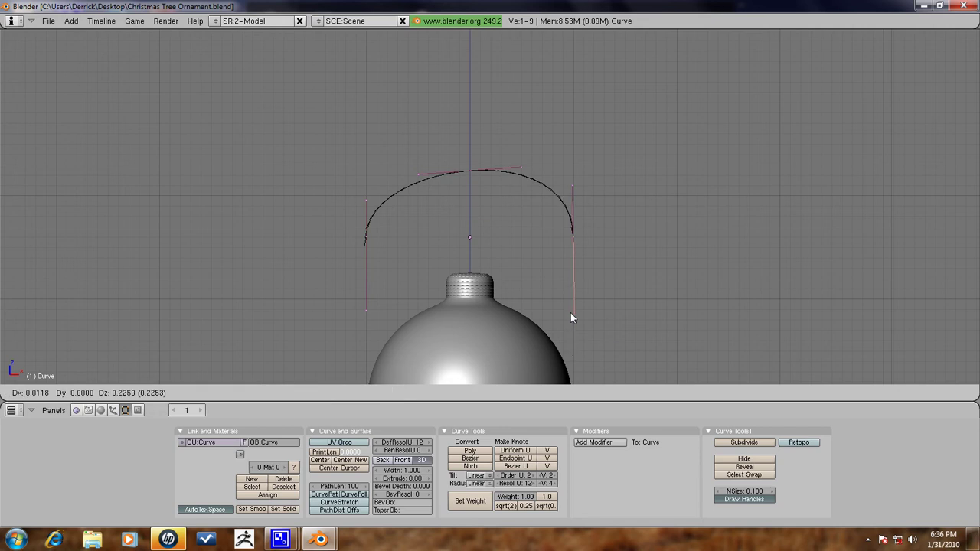
click(569, 271)
right_click(367, 307)
key(g)
click(372, 228)
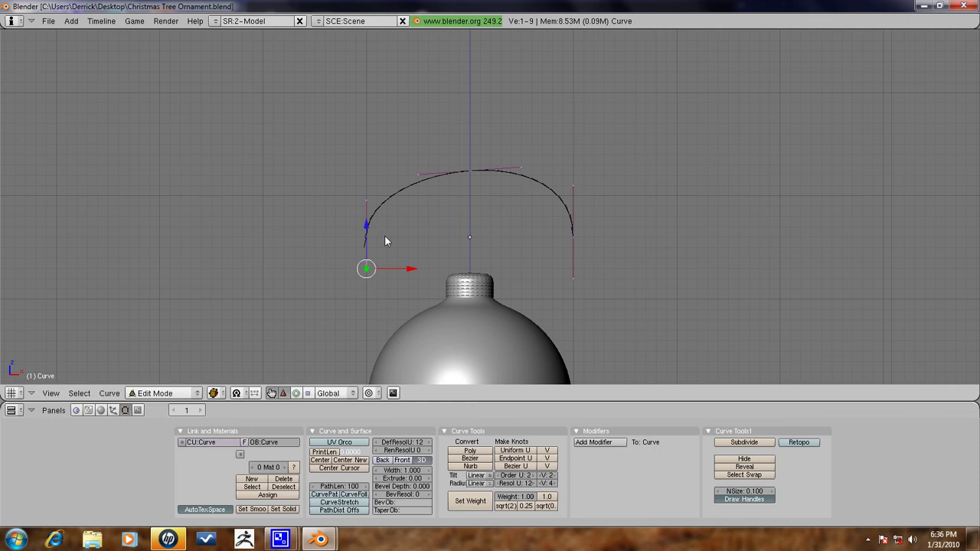
- Move the curve's left end control point down onto the left side of the cap's top
right_click(366, 236)
key(g)
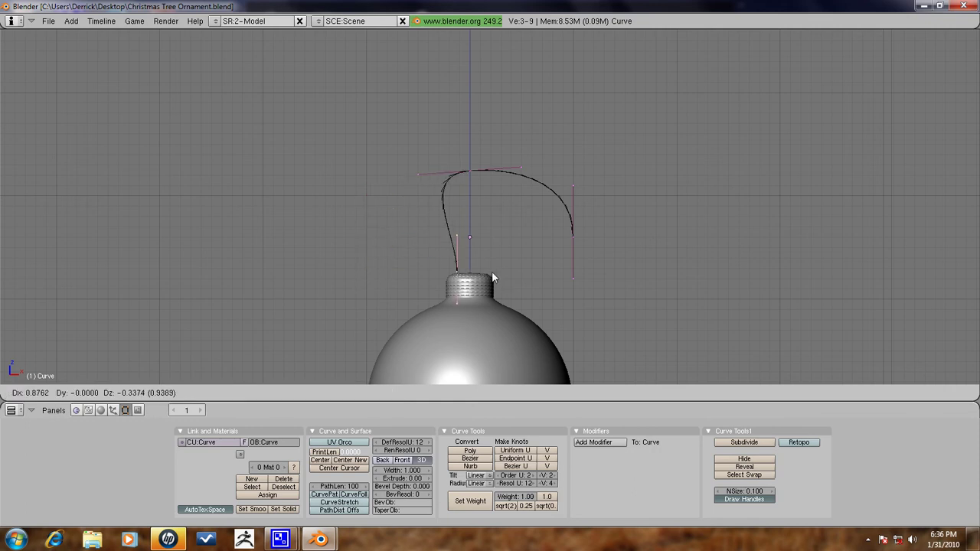
click(497, 281)
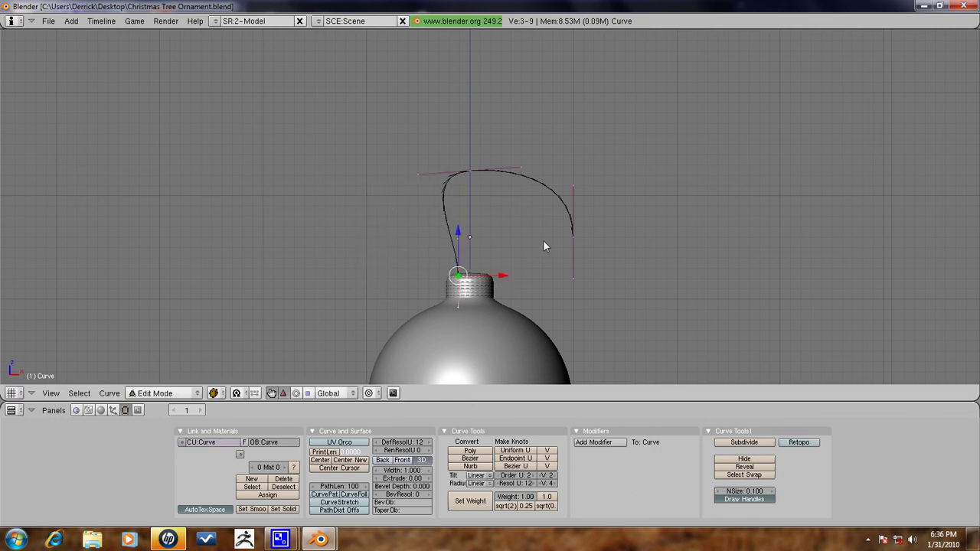
- Move the curve's right end control point down onto the right side of the cap's top
right_click(550, 244)
key(g)
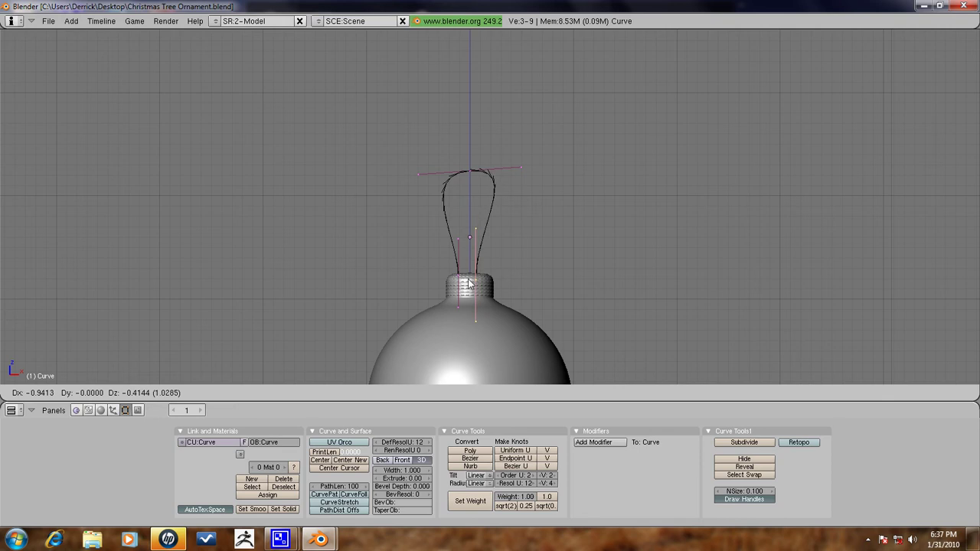
click(469, 283)
- Adjust the positions of the curve's right and left end control points so each enters its matching hole in the cap
middle_drag(469, 283, 502, 331)
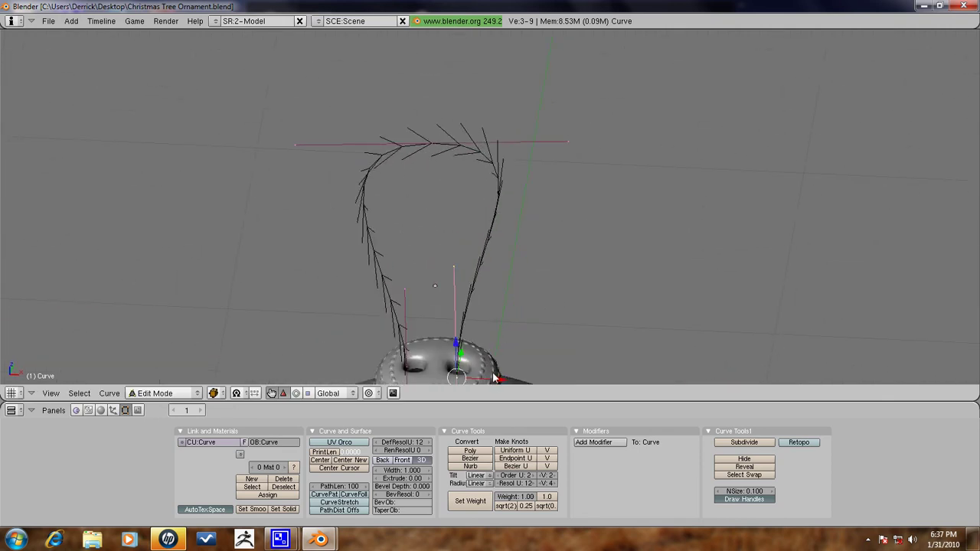
key(g)
click(457, 383)
right_click(405, 371)
key(g)
click(490, 247)
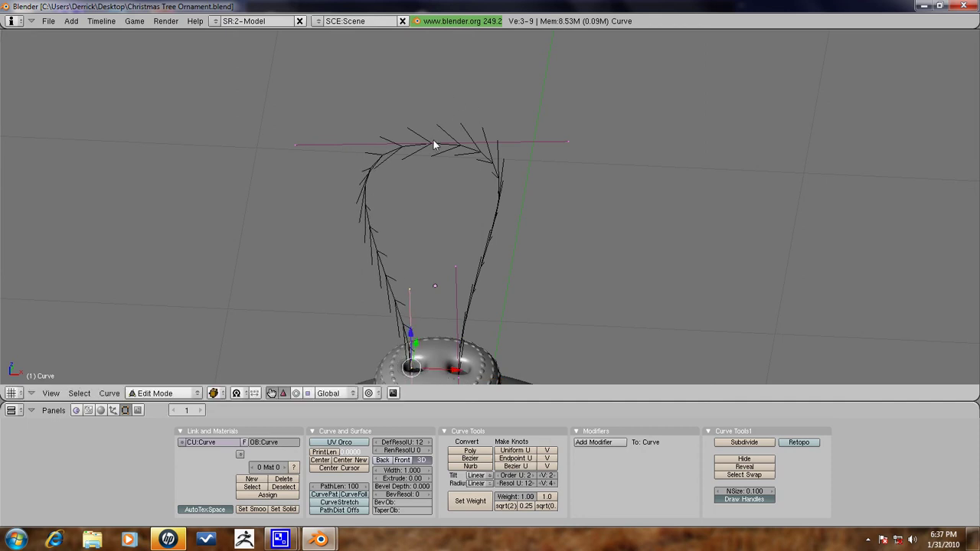
- Scale down the handles of the curve's top control point to narrow the upper part of the loop
key(s)
click(568, 164)
scroll(558, 206, down, 2)
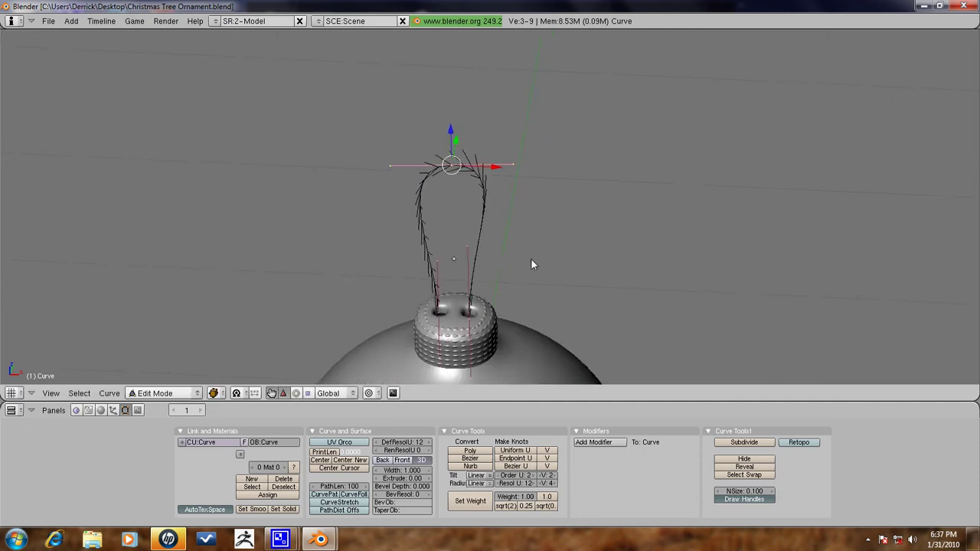
scroll(532, 273, down, 1)
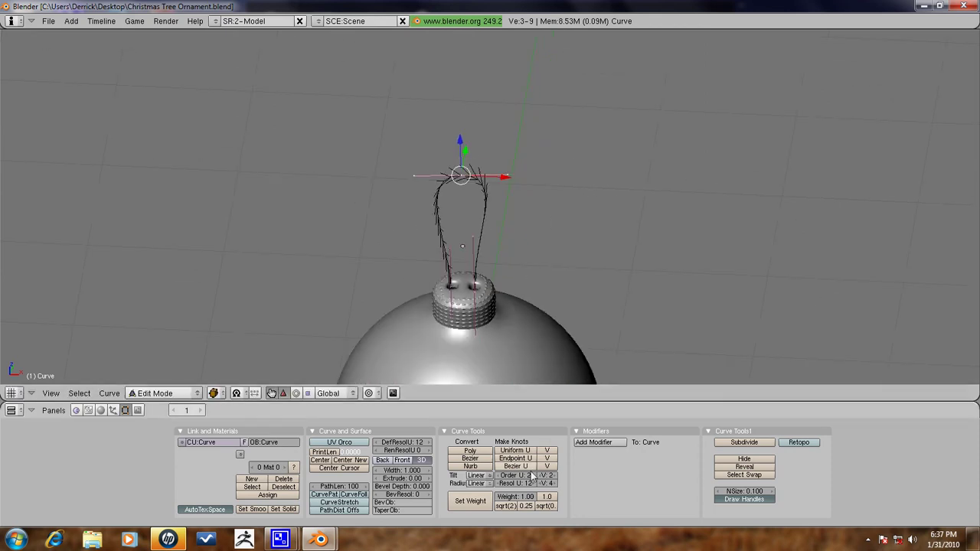
- Try thickening the curve into a wire by stepping its bevel depth up and partway back down
click(429, 488)
click(429, 488)
click(429, 488)
click(429, 488)
click(430, 487)
click(429, 488)
click(430, 488)
click(430, 488)
click(430, 488)
click(430, 488)
click(376, 488)
click(376, 488)
click(375, 488)
click(375, 488)
click(376, 488)
scroll(493, 256, up, 3)
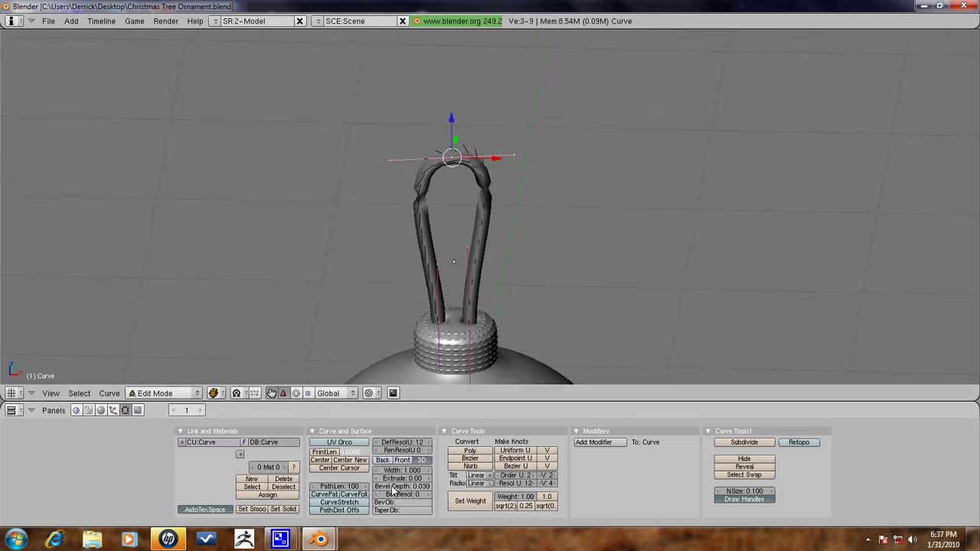
- Set the curve's bevel depth to 0.035
click(418, 490)
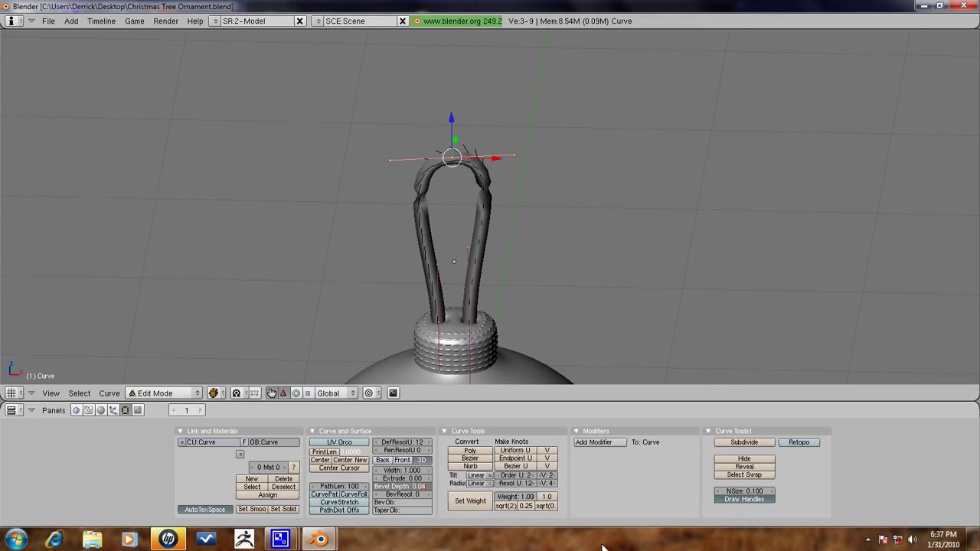
text(0.035)
key(Return)
- Try a bevel resolution of 32 on the hanger curve and settle on 12
scroll(518, 285, down, 1)
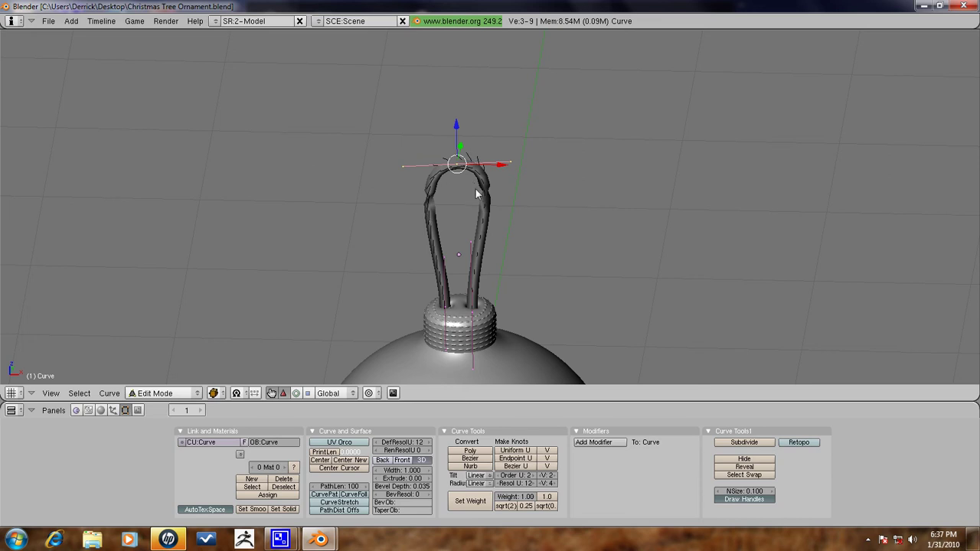
middle_drag(489, 200, 360, 207)
middle_drag(528, 200, 651, 139)
click(415, 498)
text(32)
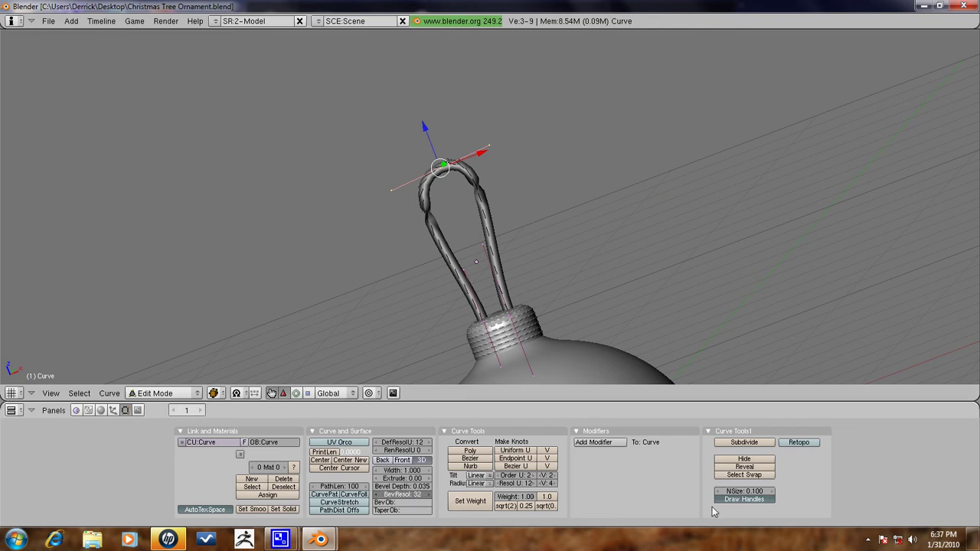
key(Return)
click(395, 498)
text(12)
key(Return)
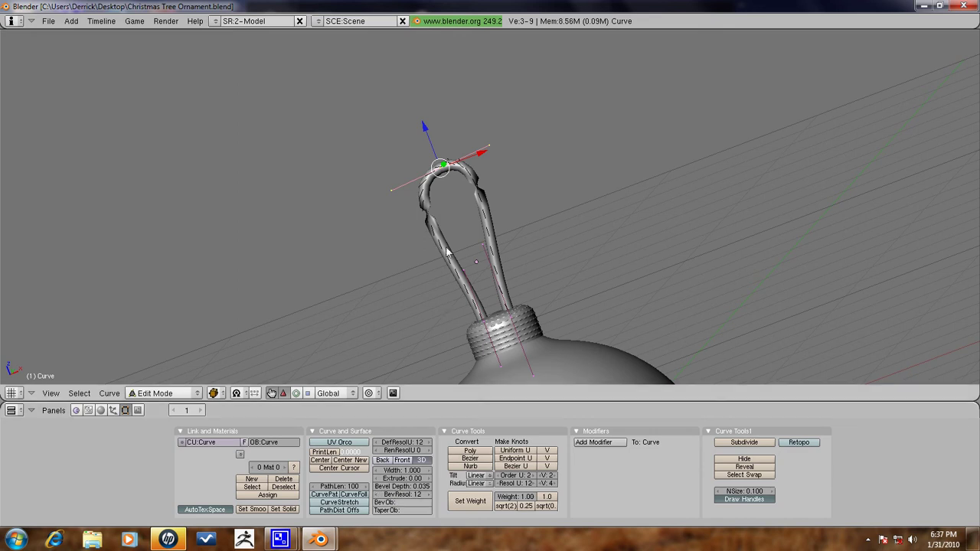
- Try raising the curve's default U resolution in stages up to 108
mouse_move(416, 444)
mouse_down()
mouse_move(458, 443)
mouse_move(416, 445)
mouse_move(425, 448)
mouse_up()
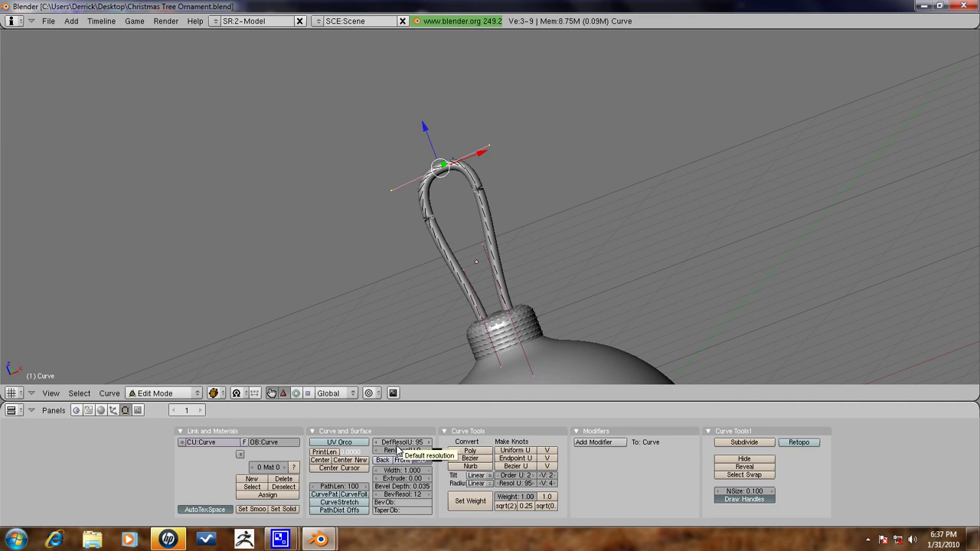
drag(397, 447, 411, 447)
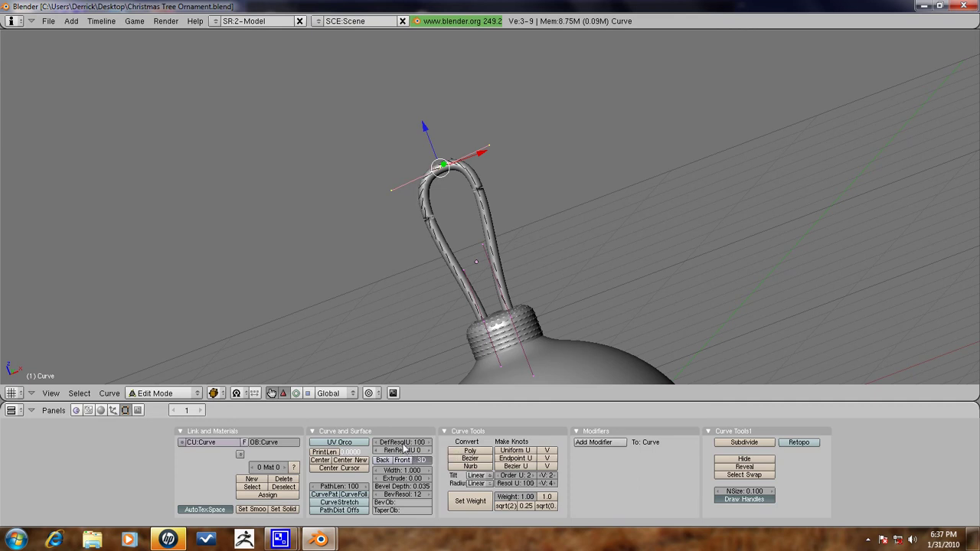
click(422, 445)
scroll(573, 268, down, 1)
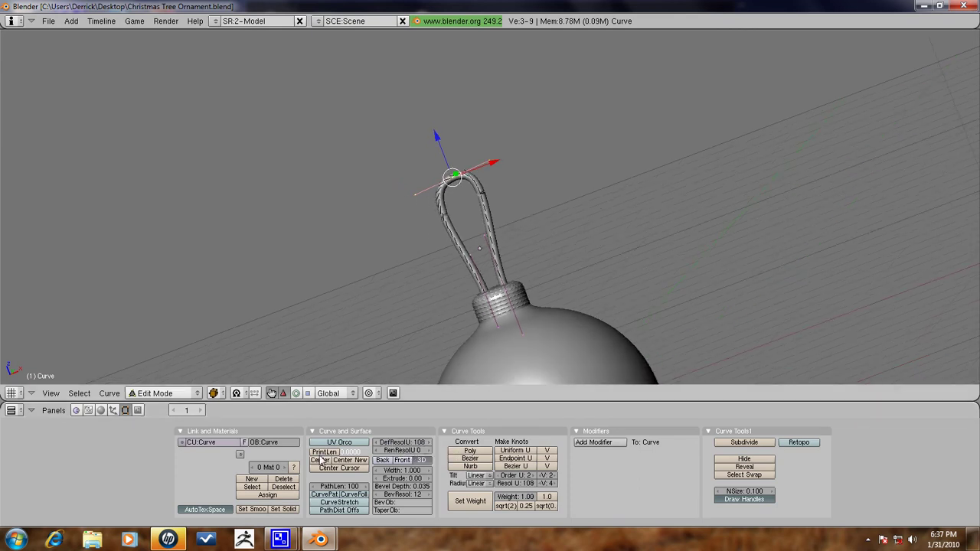
- Set the curve's default U resolution to 50
click(402, 444)
text(5)
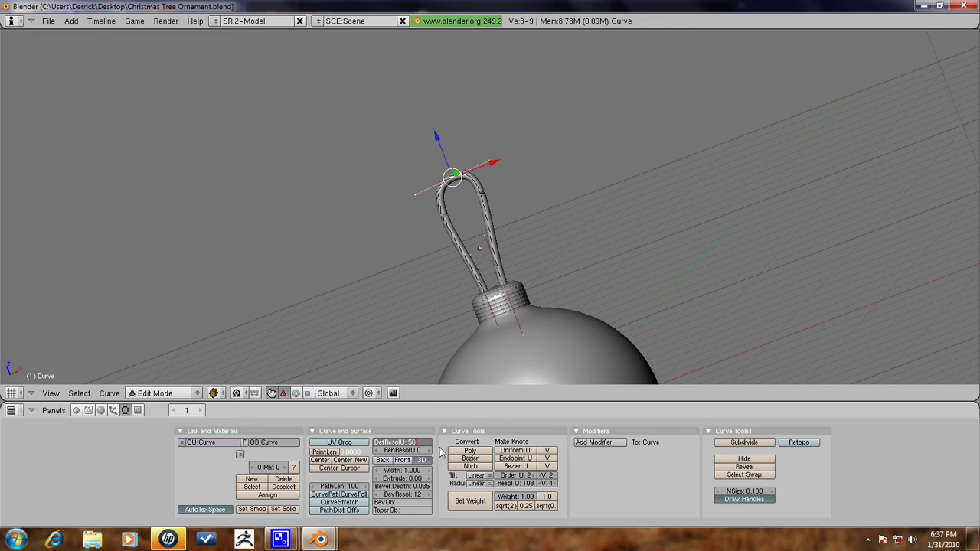
text(0)
key(Return)
- Rotate the curve's right end control point, first about Z and twice with trackball rotation, to smooth the pinch in the wire's right side
middle_drag(517, 250, 534, 270)
right_click(499, 297)
key(r)
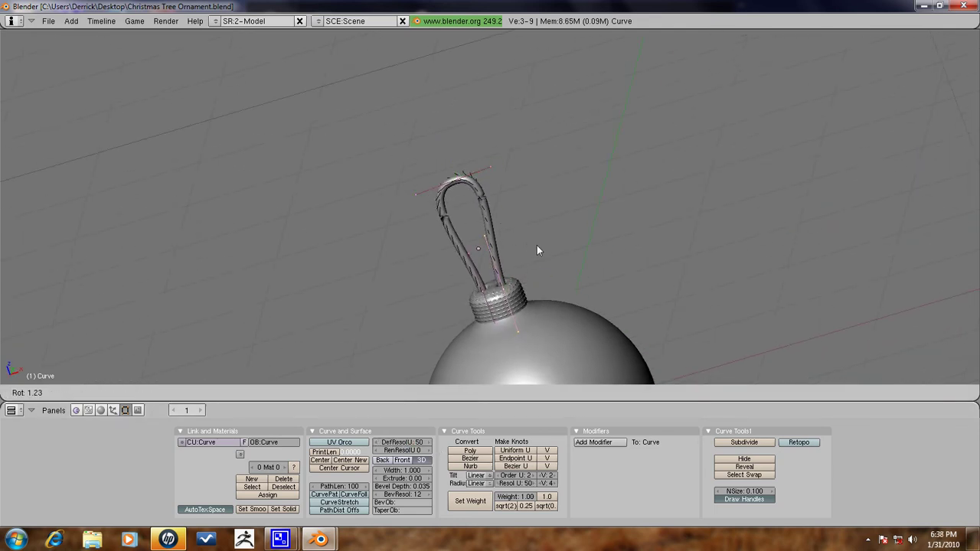
key(z)
click(617, 221)
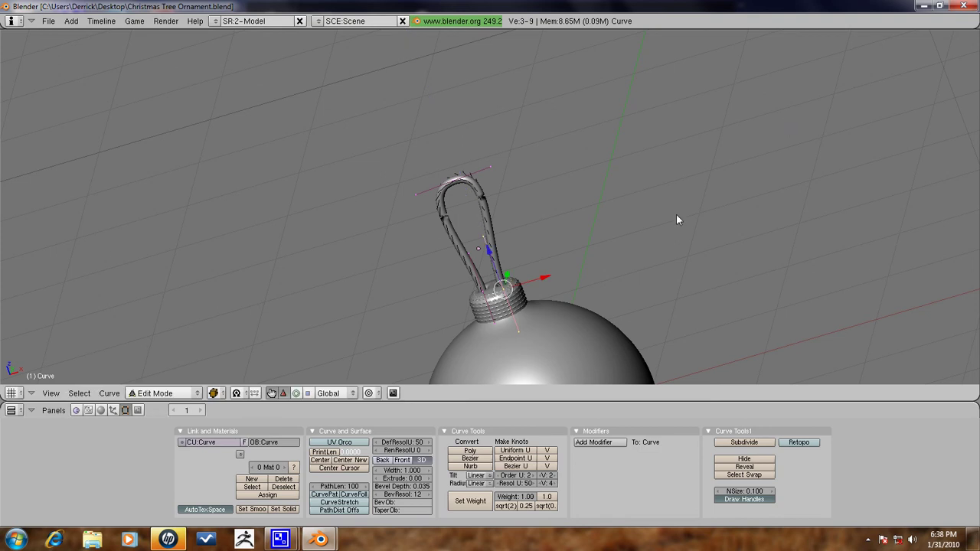
key(r)
key(r)
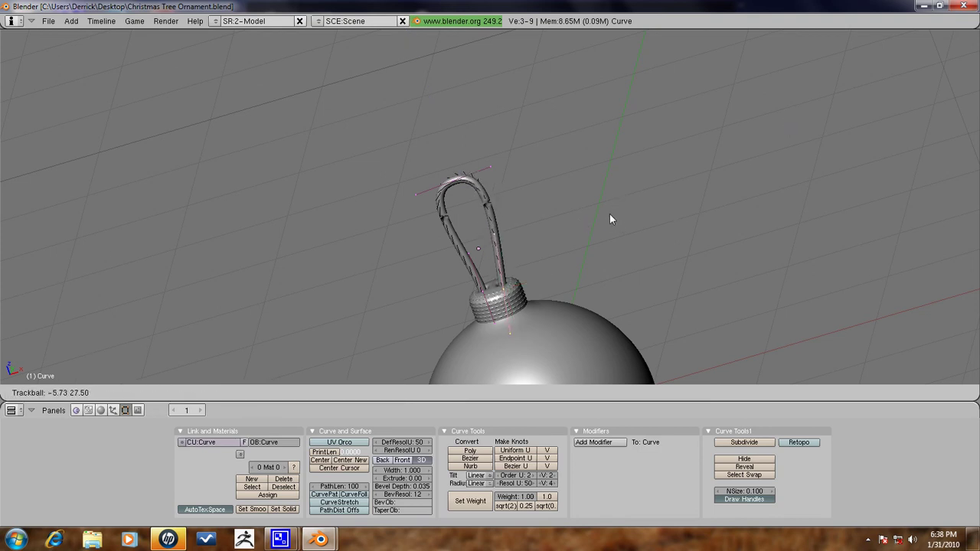
click(620, 216)
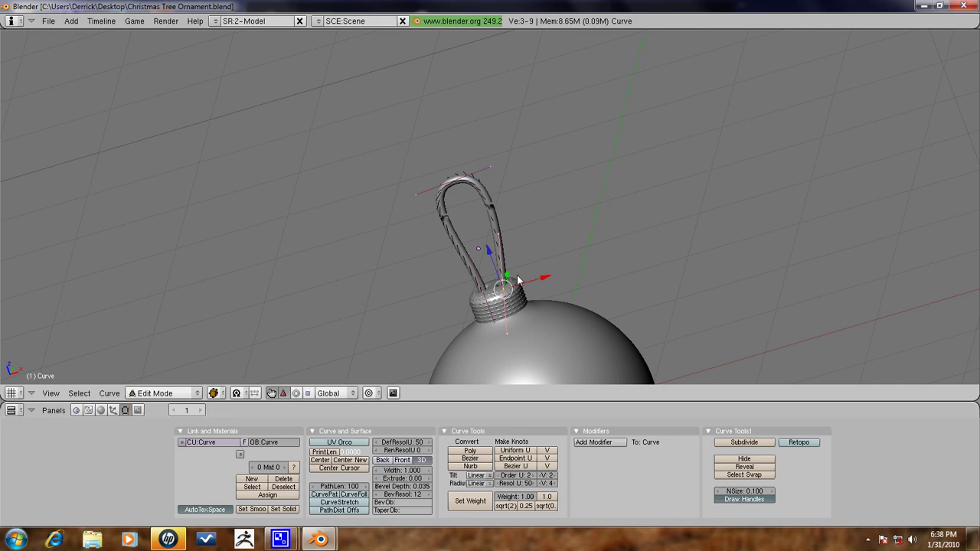
key(r)
key(r)
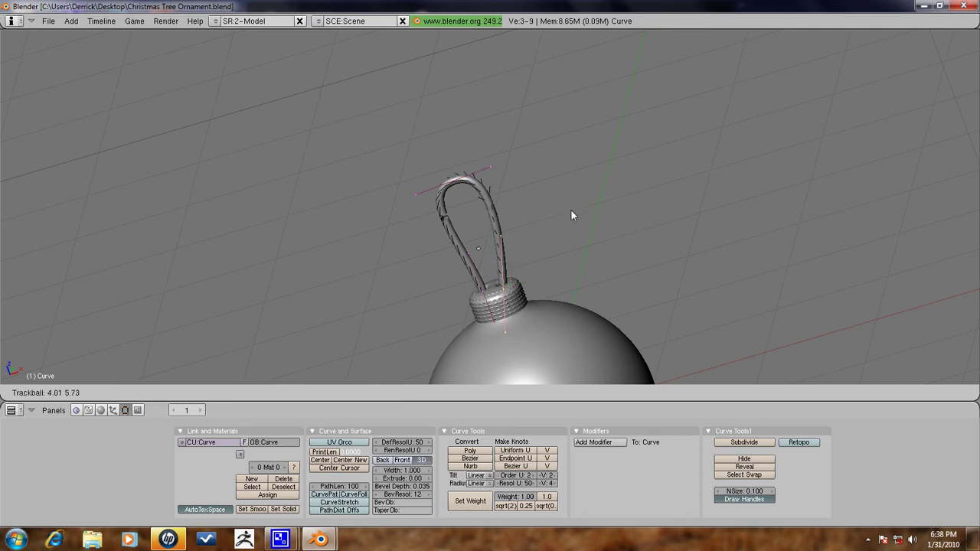
click(571, 212)
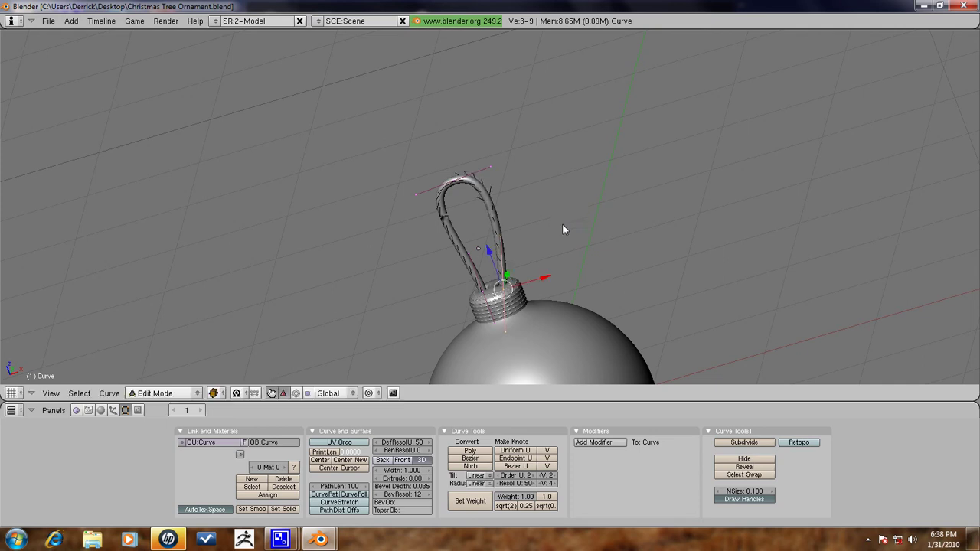
- Rotate the curve's left end control point with trackball rotation to smooth the pinch in the wire's left side
right_click(483, 288)
key(r)
key(r)
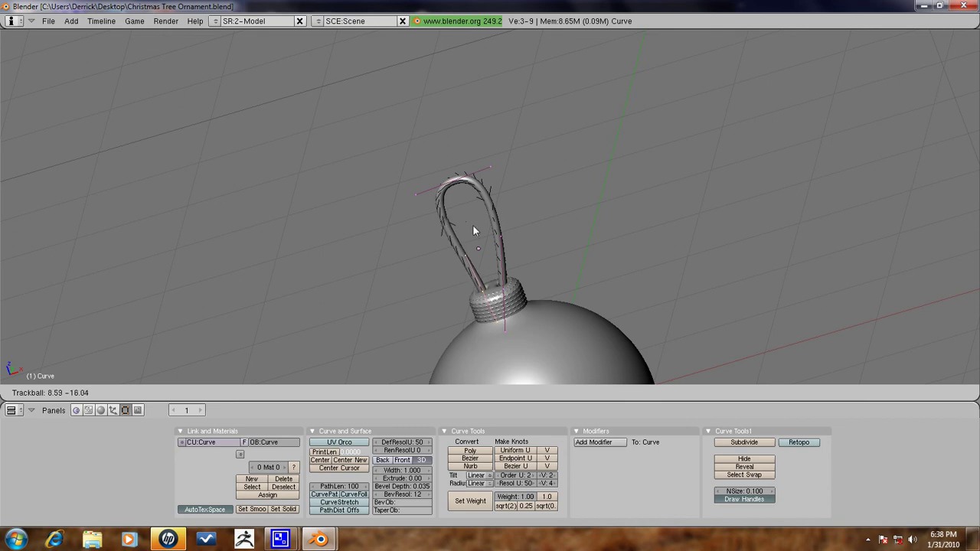
click(463, 266)
middle_drag(645, 230, 520, 343)
right_click(497, 309)
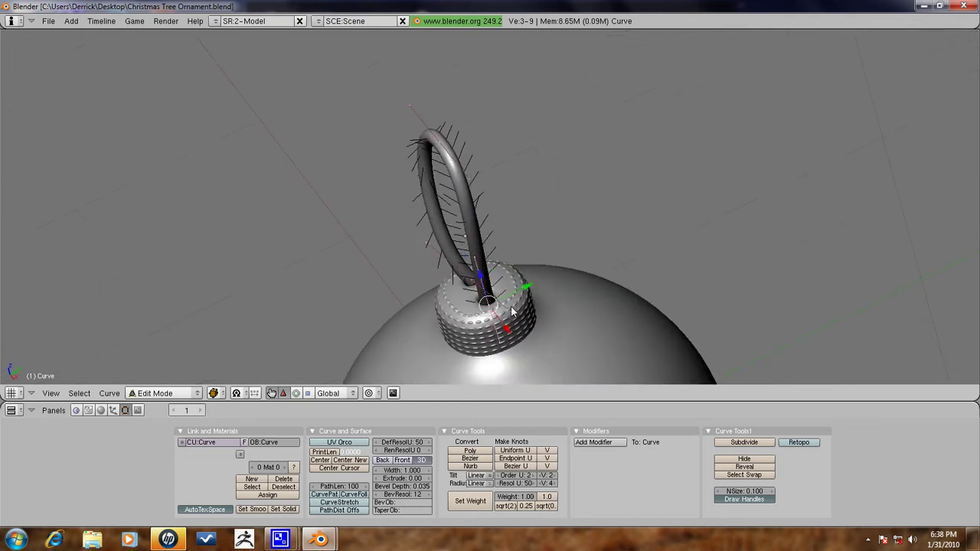
key(g)
key(Escape)
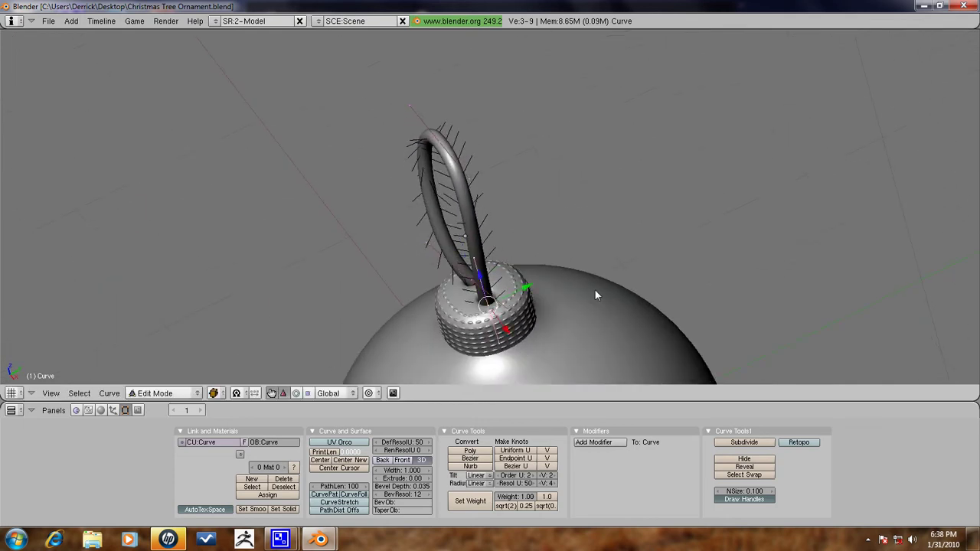
- Nudge the curve's left end control point from two viewing angles to center it in the cap's left hole
middle_drag(640, 306, 320, 310)
middle_drag(793, 289, 825, 84)
middle_drag(351, 320, 361, 260)
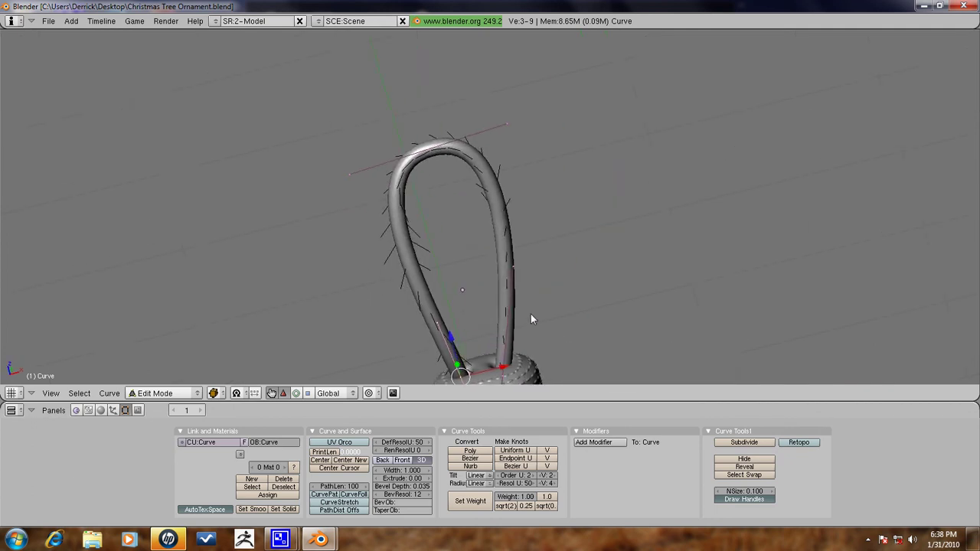
key(g)
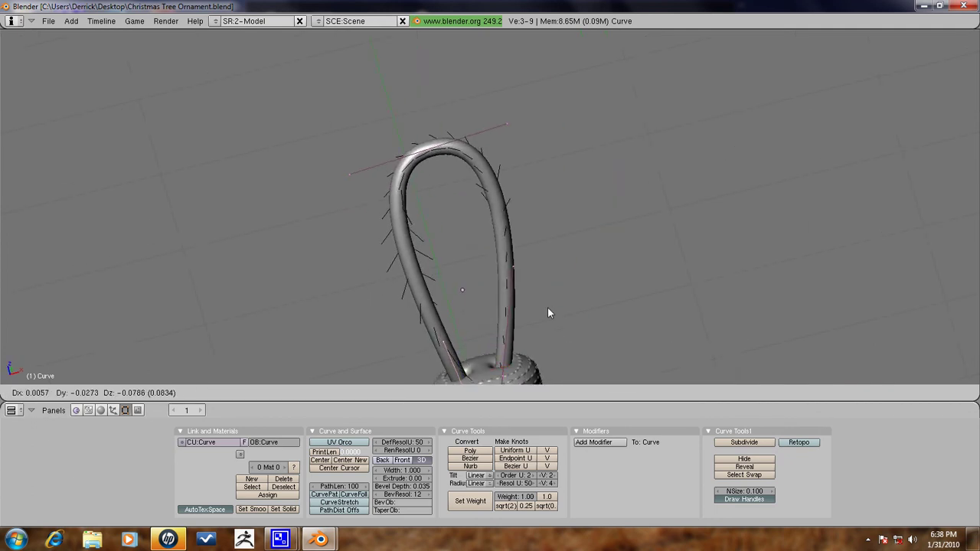
click(549, 303)
middle_drag(549, 303, 502, 323)
key(g)
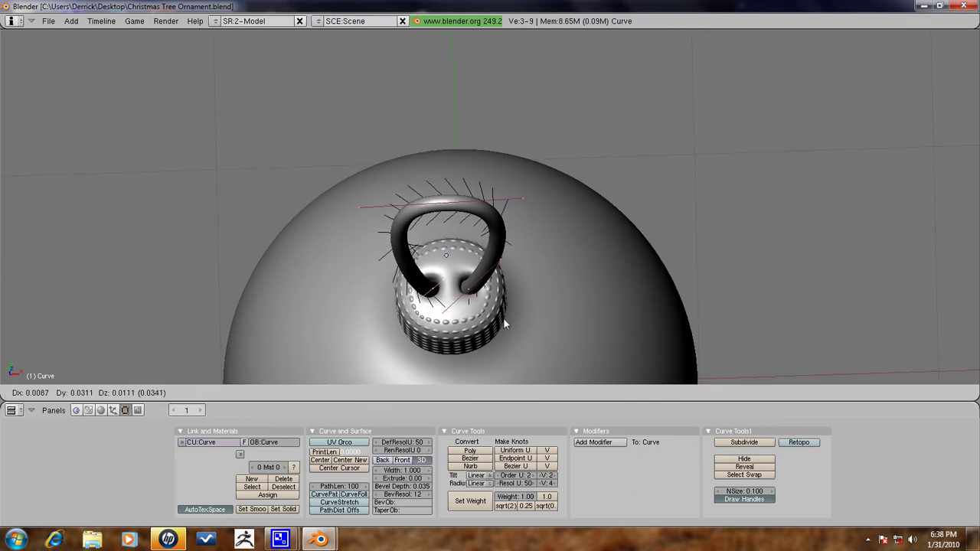
click(503, 317)
- Leave edit mode and examine the wire hanger's shape and fit on the ornament cap from several angles
middle_drag(503, 316, 515, 283)
key(Tab)
scroll(513, 307, down, 7)
middle_drag(510, 330, 454, 259)
scroll(467, 261, up, 3)
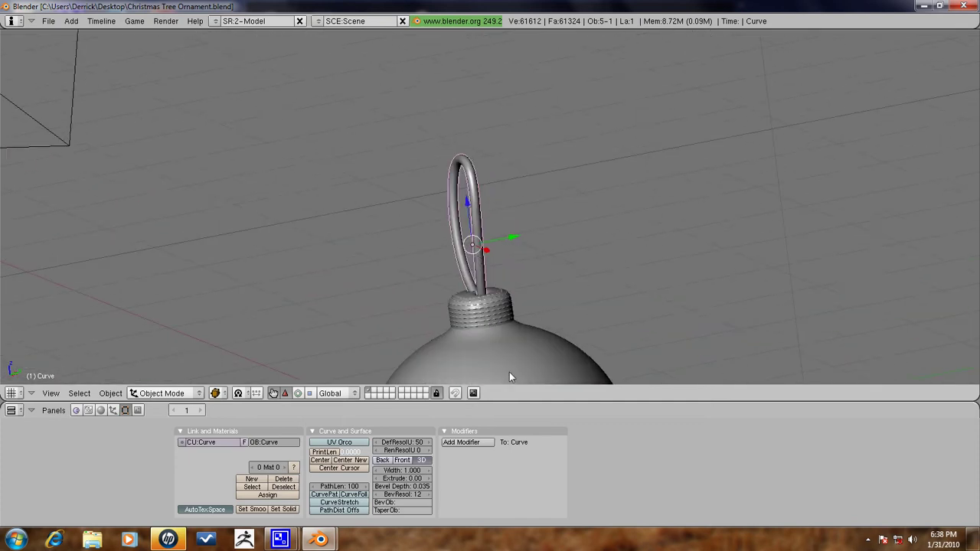
scroll(534, 295, down, 5)
middle_drag(531, 283, 440, 303)
scroll(531, 233, up, 2)
- Return to editing the curve and thin the wire at its top control point with Shrink/Fatten, by a factor of about 0.63
key(Tab)
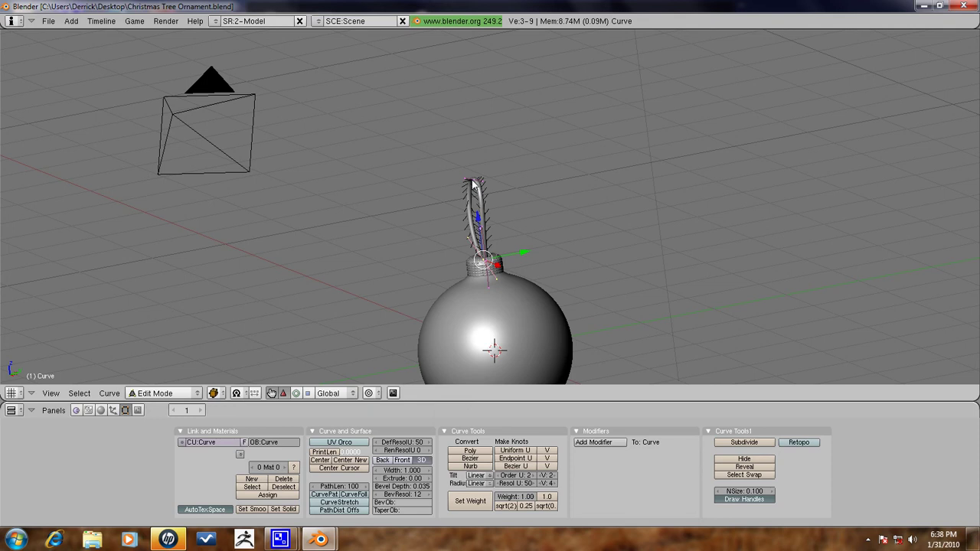
right_click(477, 181)
key(alt+s)
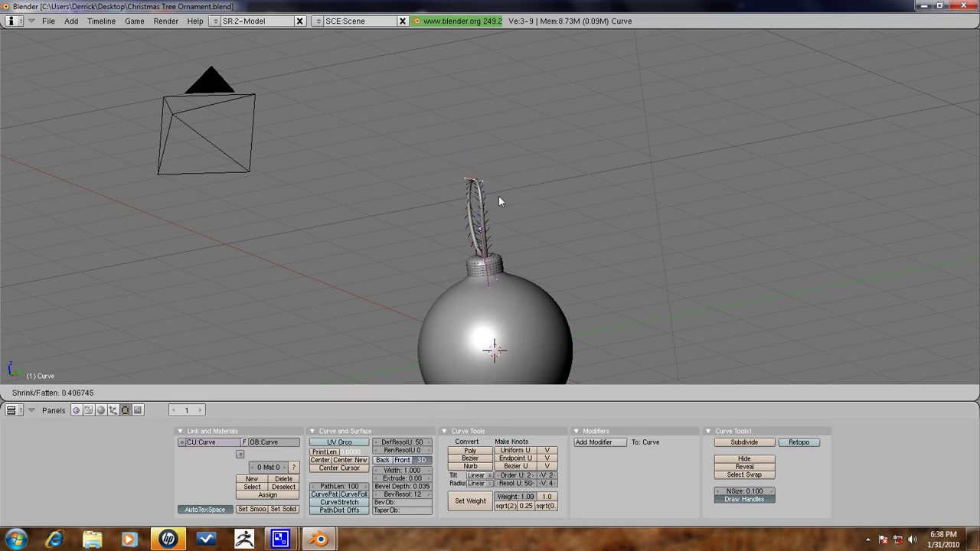
right_click(498, 196)
scroll(498, 196, up, 3)
middle_drag(462, 178, 456, 211)
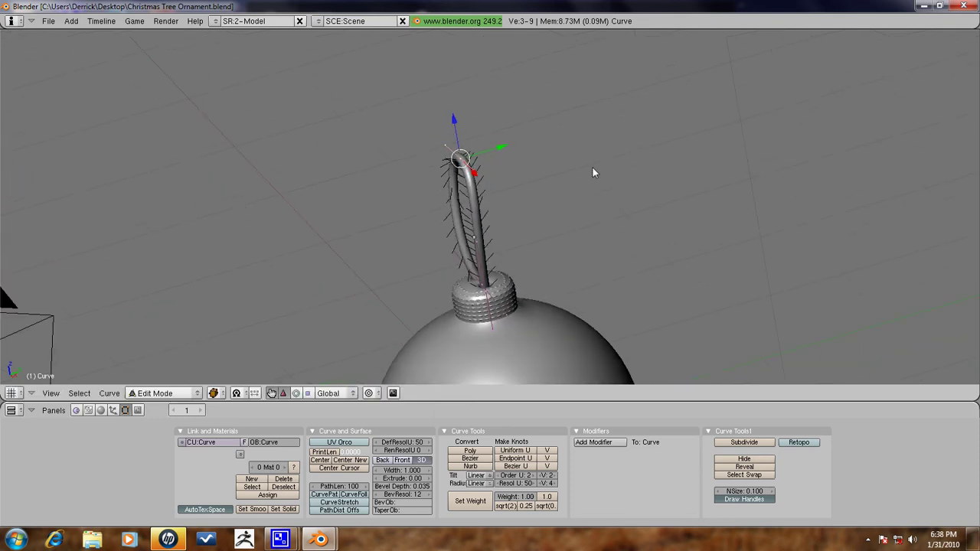
key(alt+s)
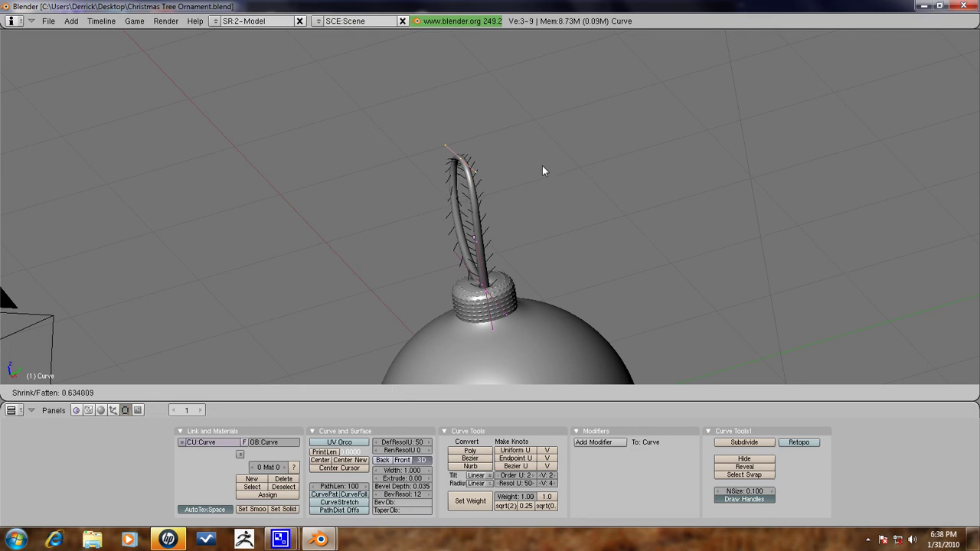
click(549, 165)
- Thin the wire at the curve's right and left end control points with Shrink/Fatten, by about 0.57 and 0.65 respectively
right_click(486, 290)
key(alt+s)
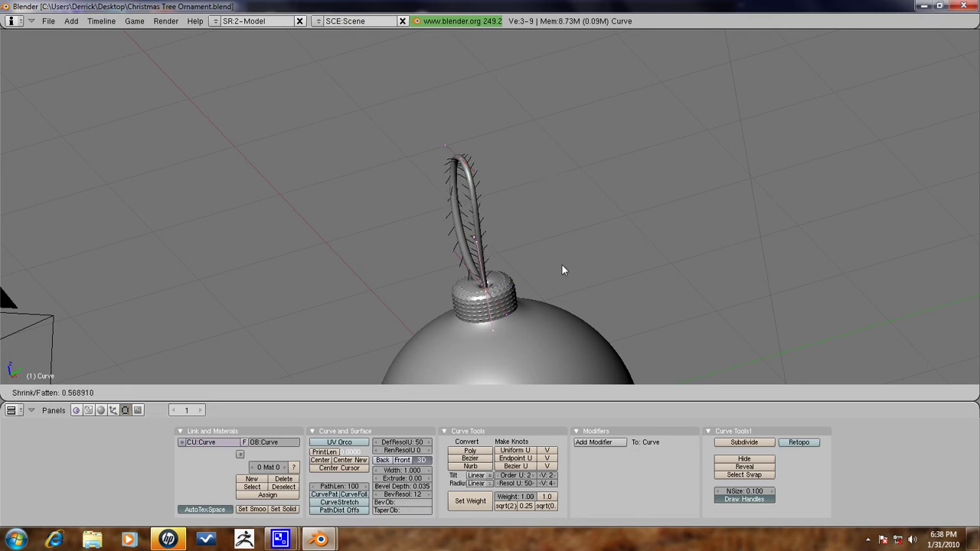
click(562, 275)
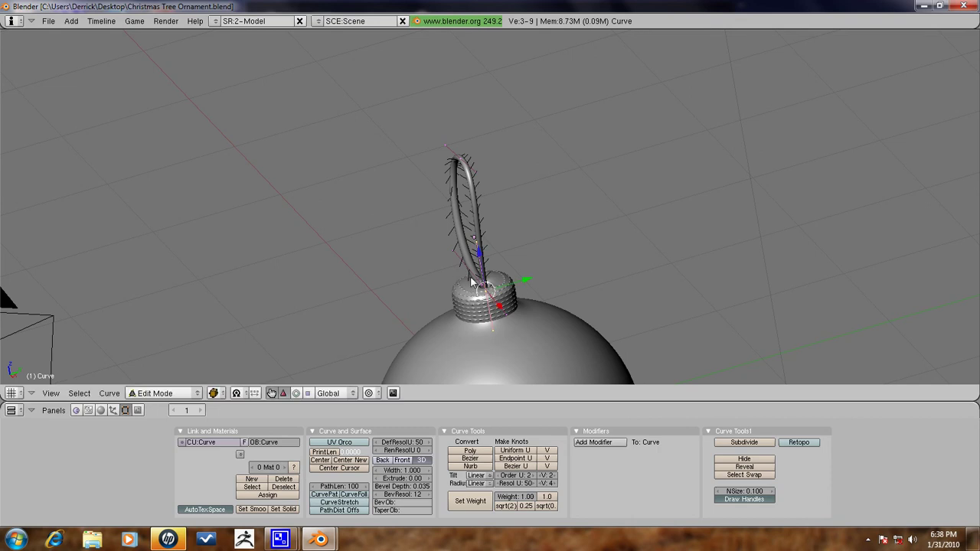
key(alt+s)
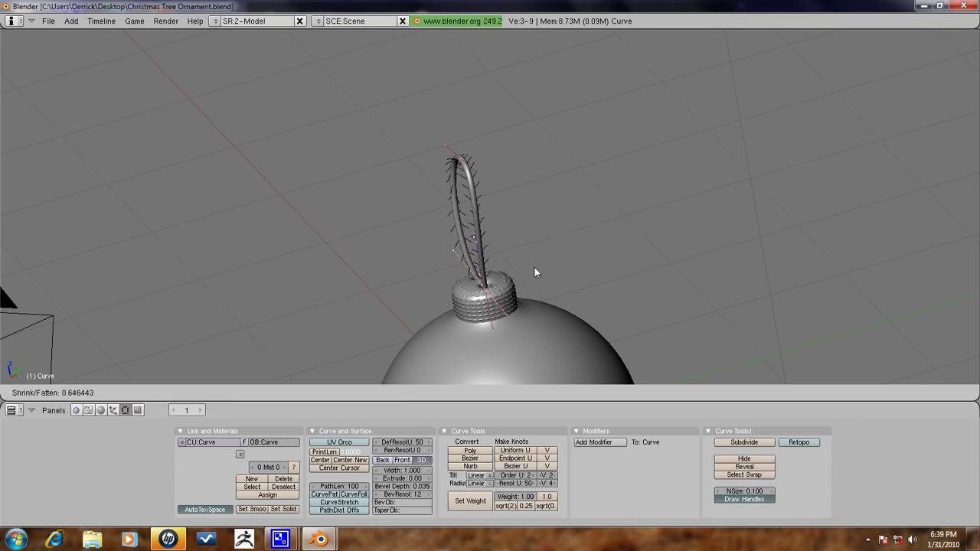
click(537, 270)
middle_drag(536, 270, 692, 277)
scroll(493, 360, up, 4)
middle_drag(500, 356, 418, 326)
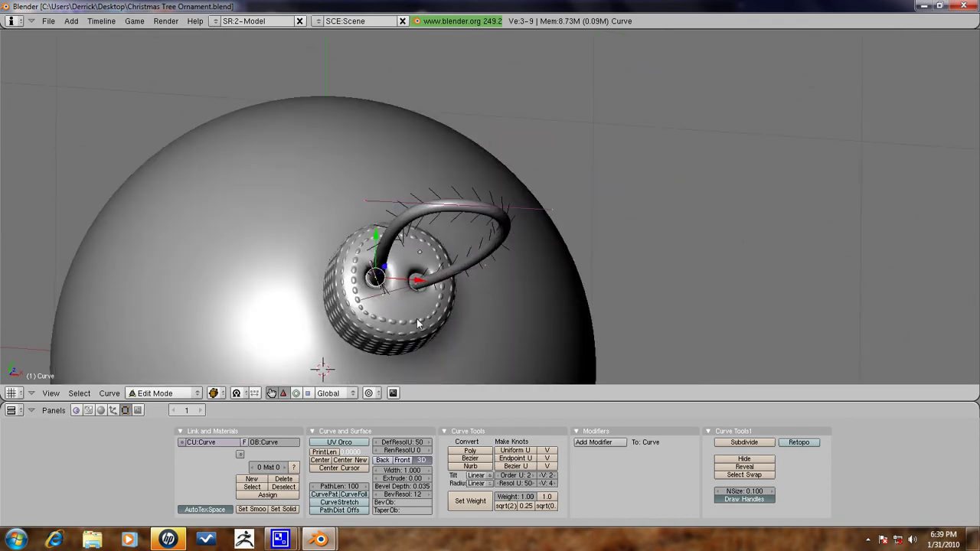
- Leave the wire curve and open the ornament cap mesh for editing in vertex select mode
key(Tab)
right_click(416, 316)
key(Tab)
middle_drag(476, 319, 451, 335)
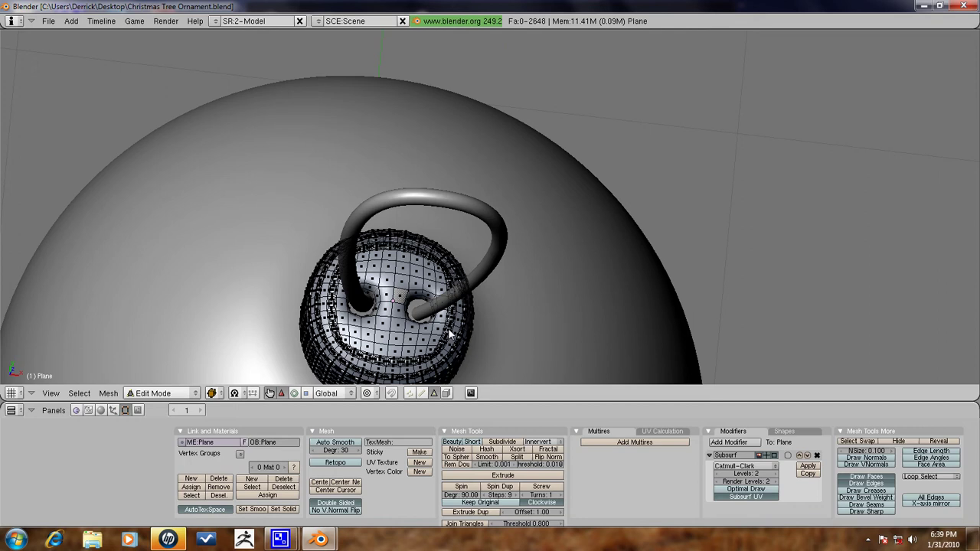
click(408, 394)
scroll(499, 384, up, 2)
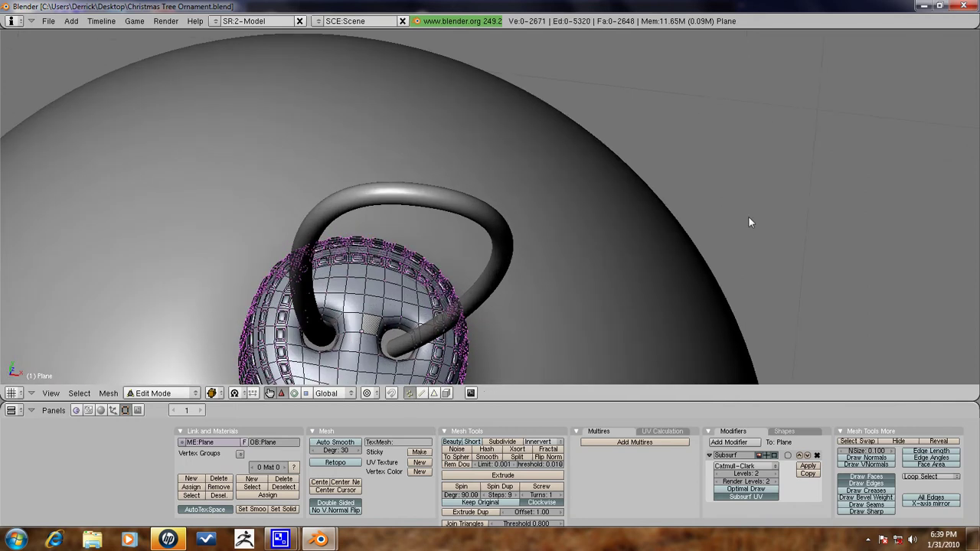
middle_drag(750, 216, 793, 165)
scroll(590, 281, up, 5)
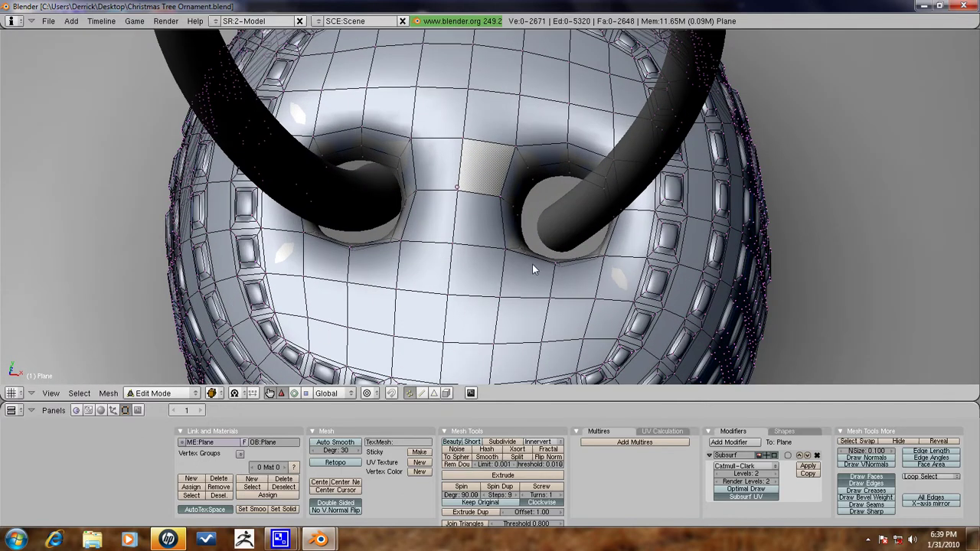
- Select the vertex loops forming the rims and inner walls of both cap holes
alt+right_click(499, 231)
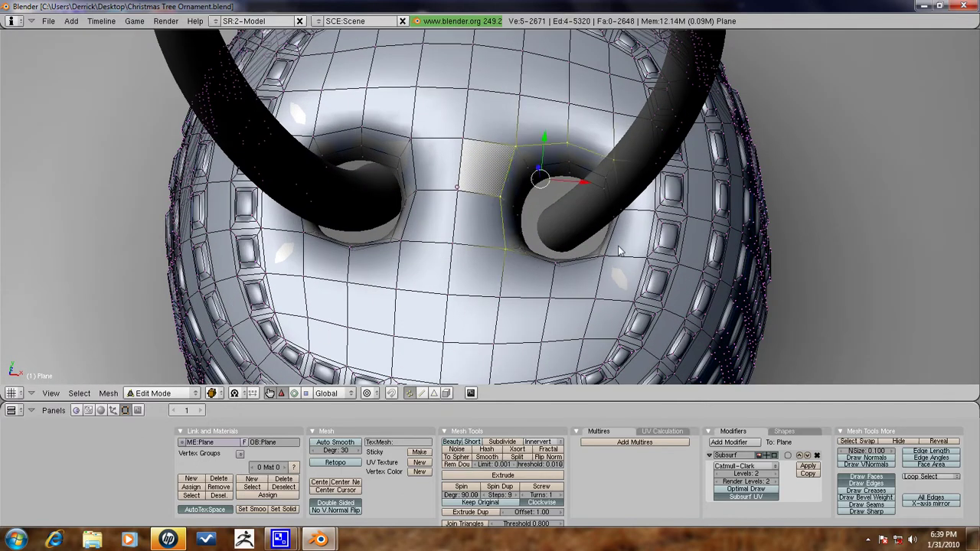
alt+right_click(585, 262)
shift+right_click(568, 261)
middle_drag(558, 242, 623, 226)
alt+shift+right_click(622, 225)
alt+shift+right_click(492, 248)
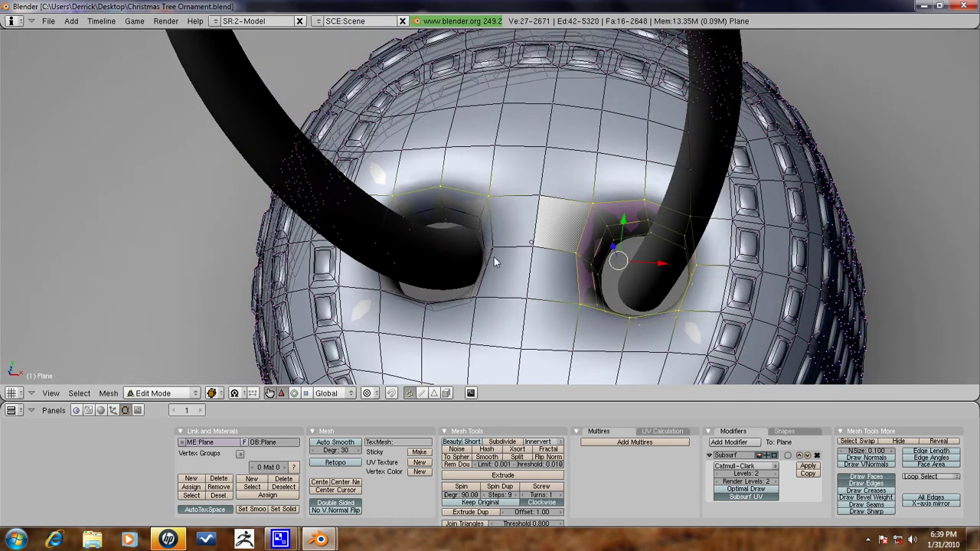
alt+shift+right_click(461, 308)
middle_drag(383, 285, 291, 349)
alt+shift+right_click(357, 294)
alt+shift+right_click(374, 301)
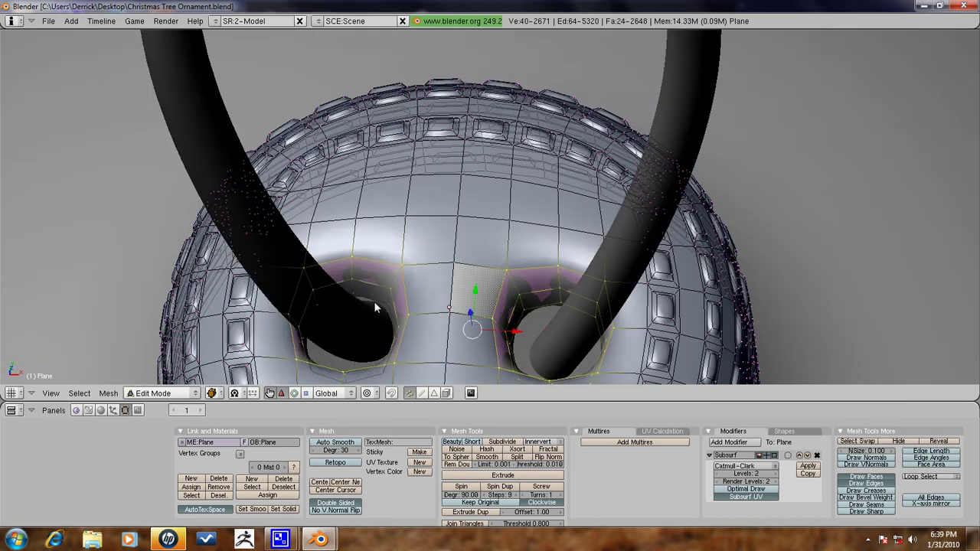
- Try tightening both cap holes together with Shrink/Fatten and shifting them toward the wire ends
scroll(521, 321, down, 3)
middle_drag(521, 321, 571, 233)
key(s)
right_click(713, 207)
key(alt+s)
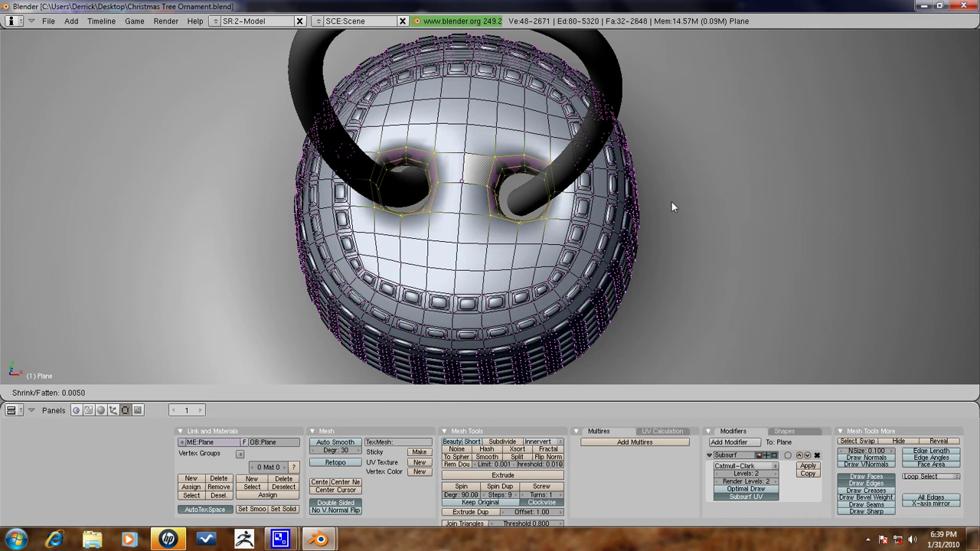
click(712, 218)
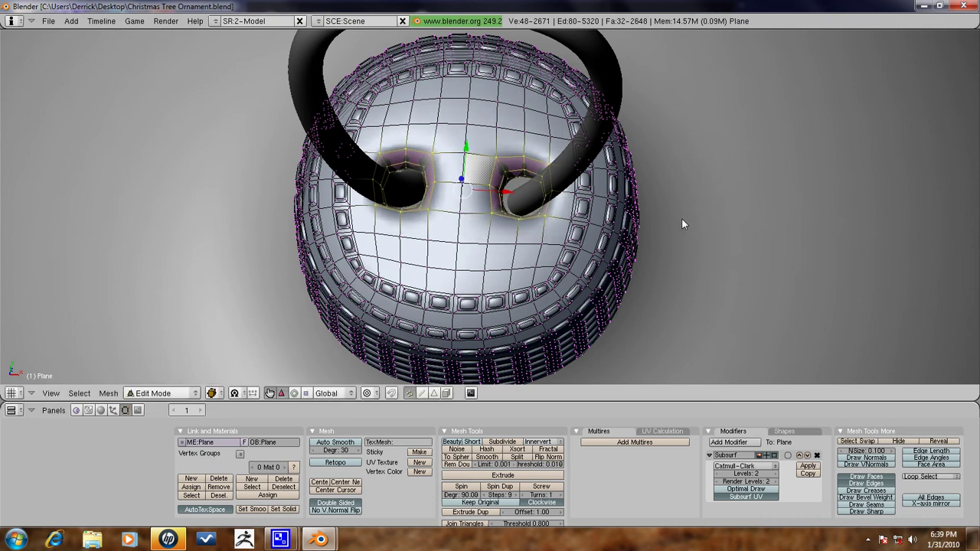
key(g)
click(684, 222)
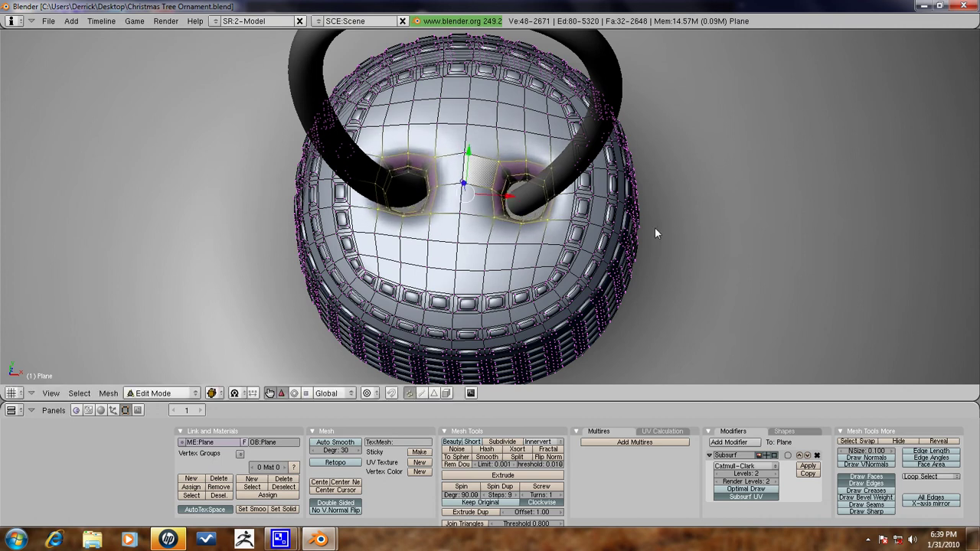
scroll(324, 248, down, 2)
middle_drag(324, 249, 313, 239)
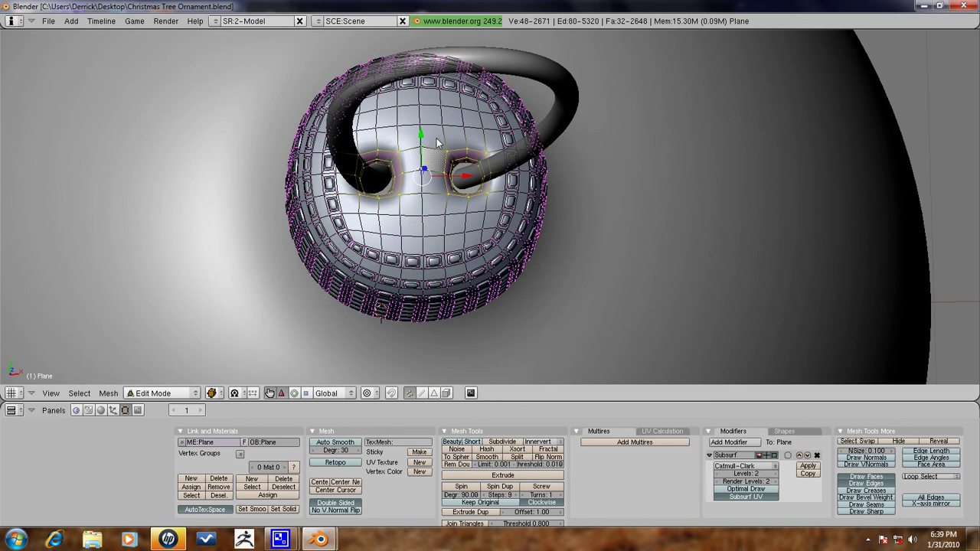
key(ctrl+z)
- Scale the cap's left hole down slightly and move it around the wire end
scroll(408, 211, up, 1)
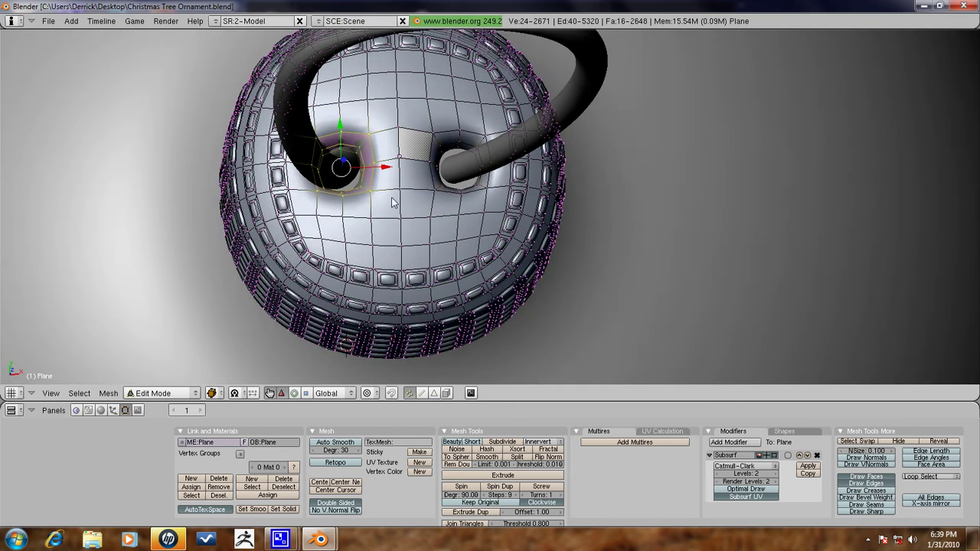
key(s)
click(391, 180)
key(g)
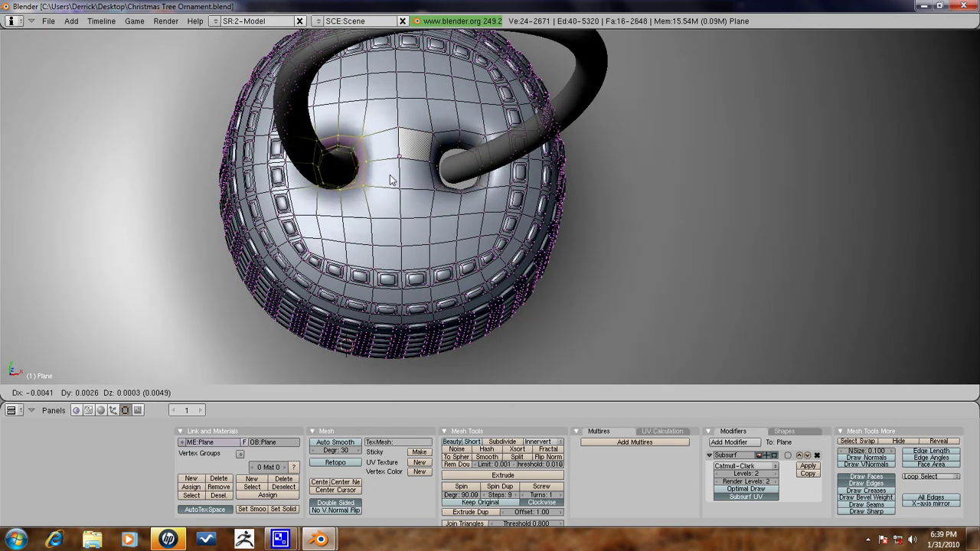
click(391, 180)
- Check the left hole in object mode, then return to mesh editing and shift the hole to center it around the wire
key(Tab)
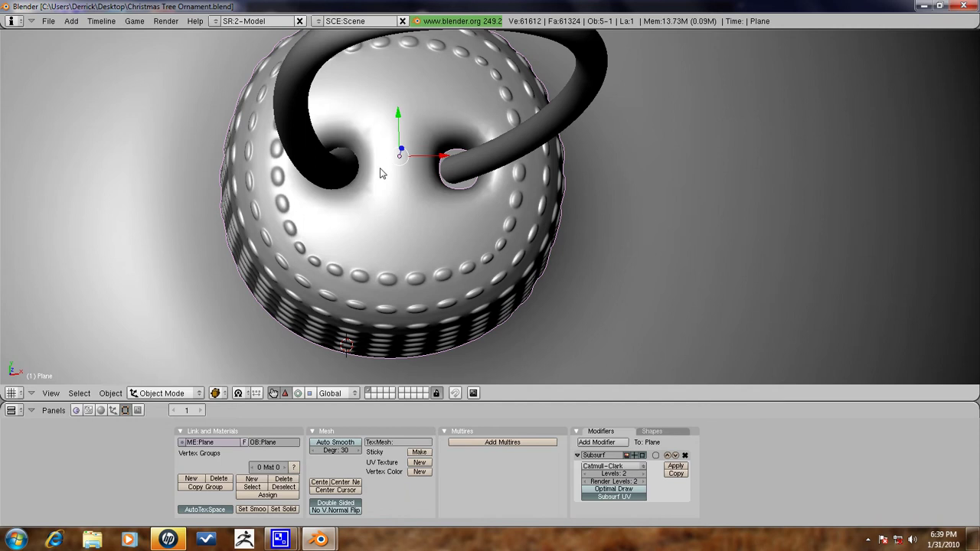
mouse_move(372, 189)
middle_down()
mouse_move(370, 199)
mouse_move(370, 190)
middle_up()
key(Tab)
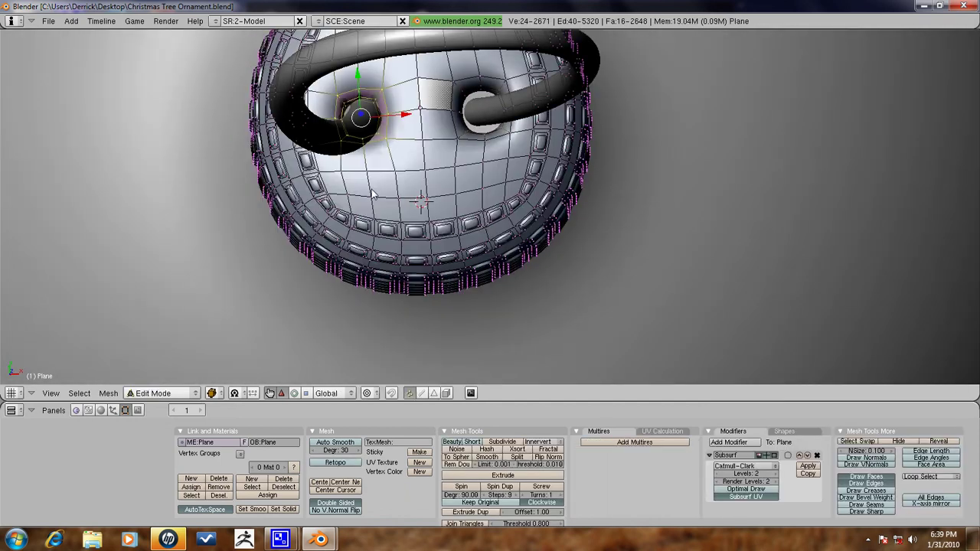
key(g)
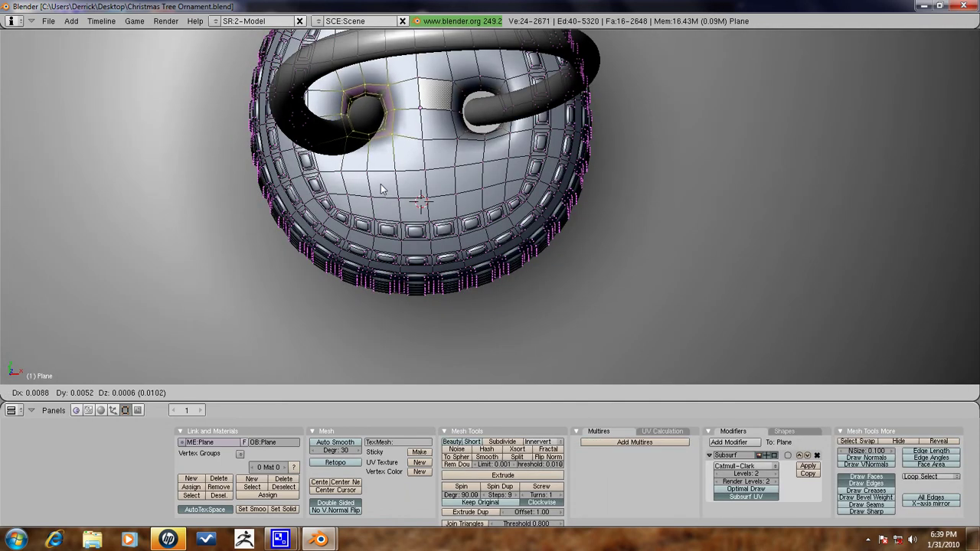
click(399, 183)
click(496, 457)
click(496, 457)
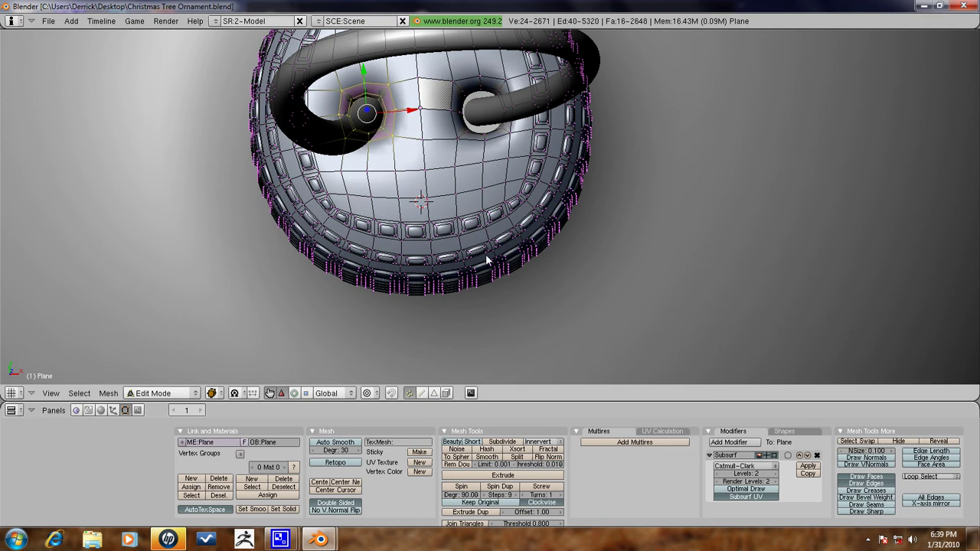
- Select the vertex loops of the cap's right hole, including its outer rim and inner walls
right_click(476, 148)
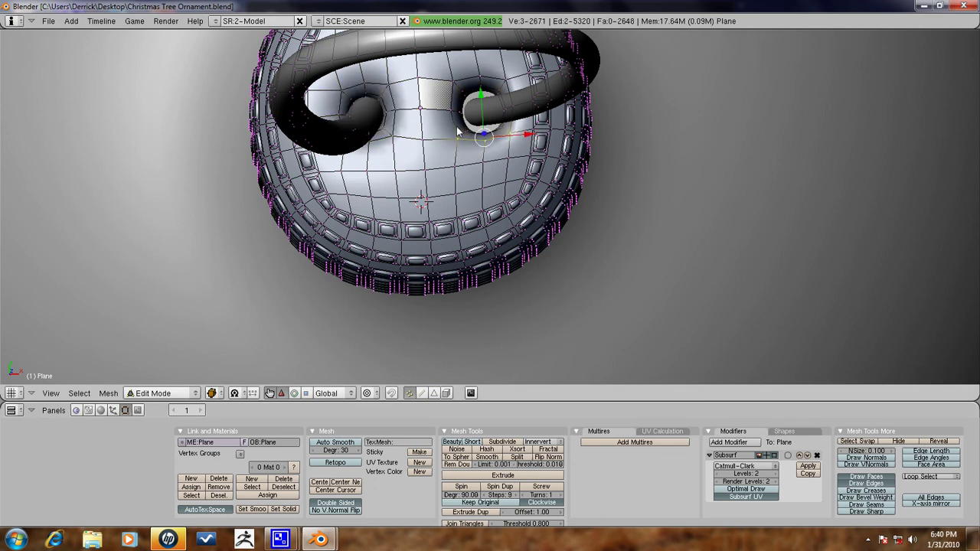
alt+shift+right_click(452, 98)
alt+shift+right_click(467, 80)
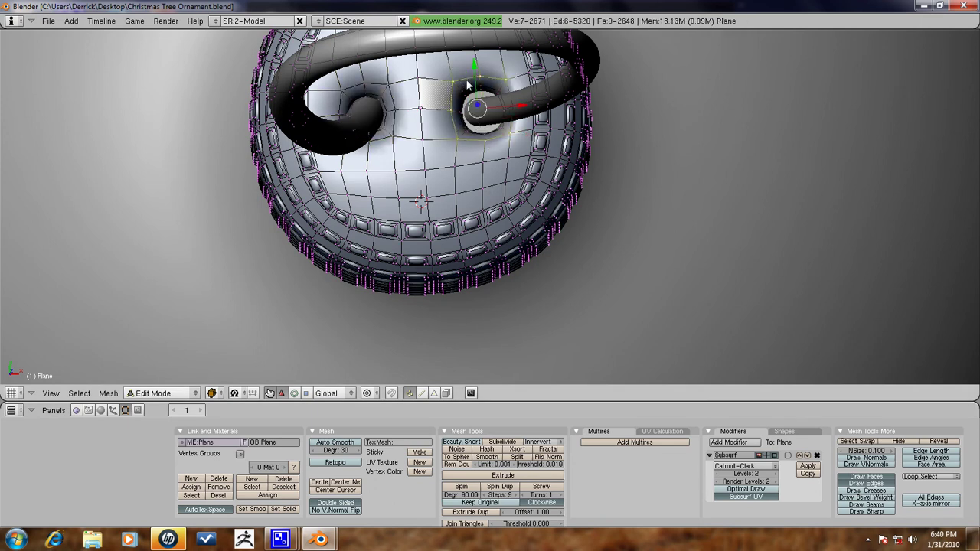
shift+right_click(509, 131)
middle_drag(470, 143, 492, 153)
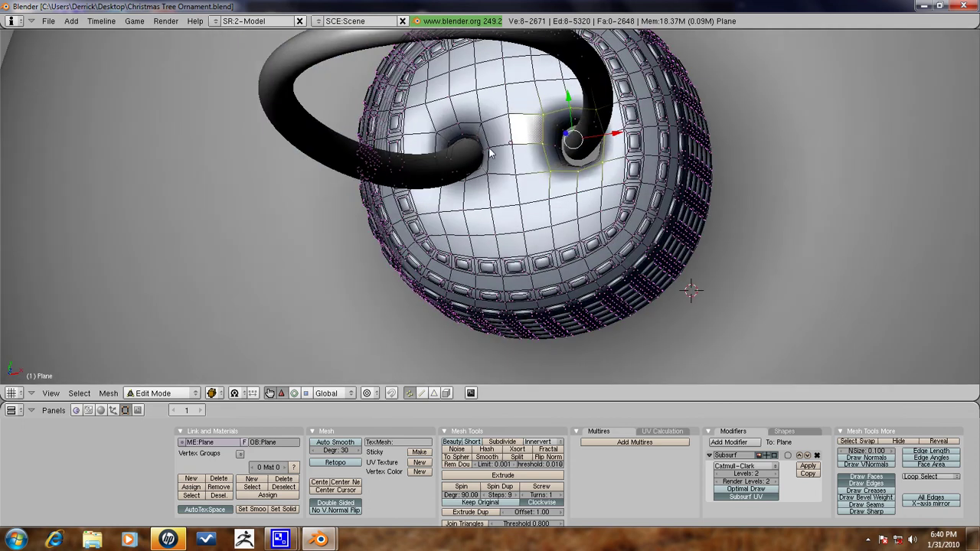
scroll(546, 155, up, 2)
alt+shift+right_click(596, 140)
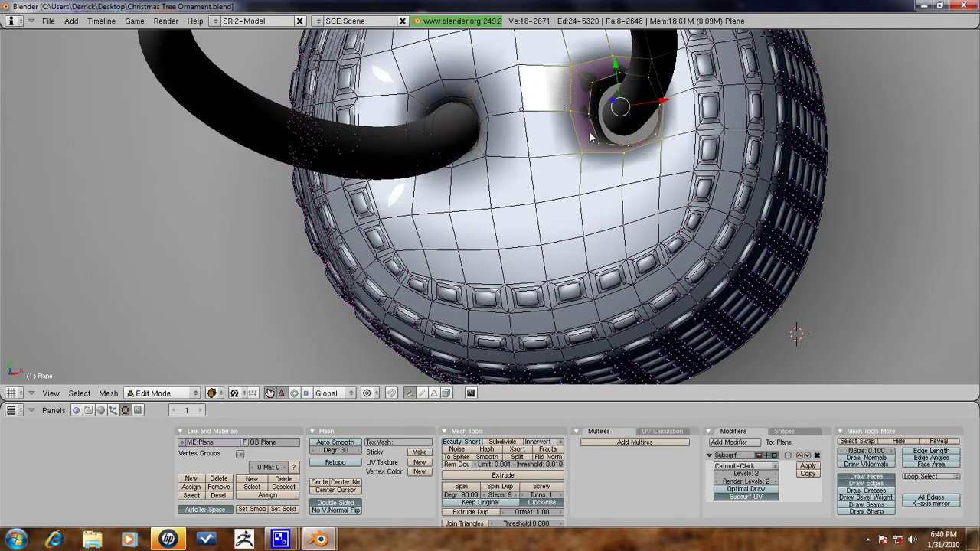
alt+shift+right_click(604, 134)
- Scale the right hole's selected vertices down to fit closely around the wire end
scroll(591, 157, down, 2)
middle_drag(592, 158, 623, 173)
key(s)
click(622, 132)
- Raise the right hole's vertices by about 0.008 along Z and fine-tune their scale around the wire
scroll(577, 138, up, 1)
middle_drag(546, 183, 513, 329)
key(e)
key(Return)
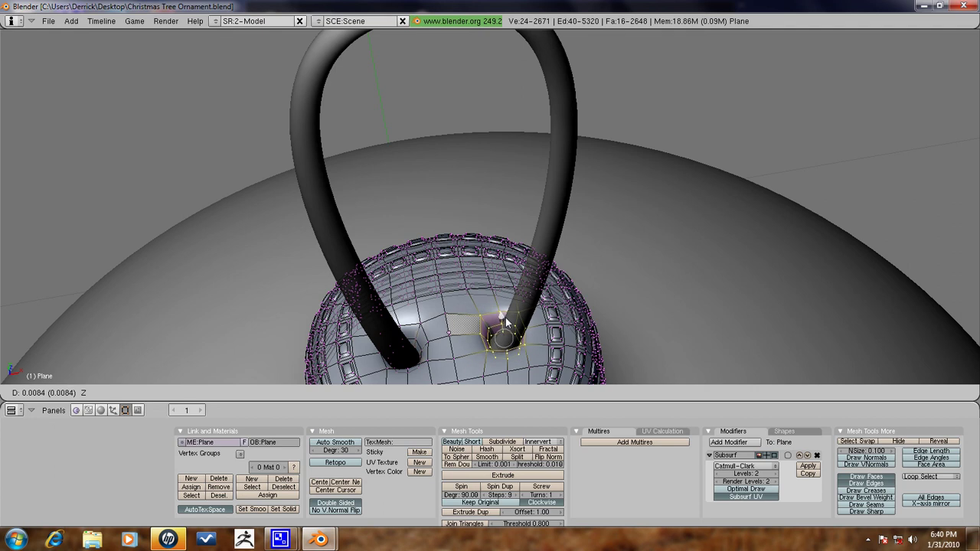
click(507, 320)
middle_drag(508, 324, 547, 195)
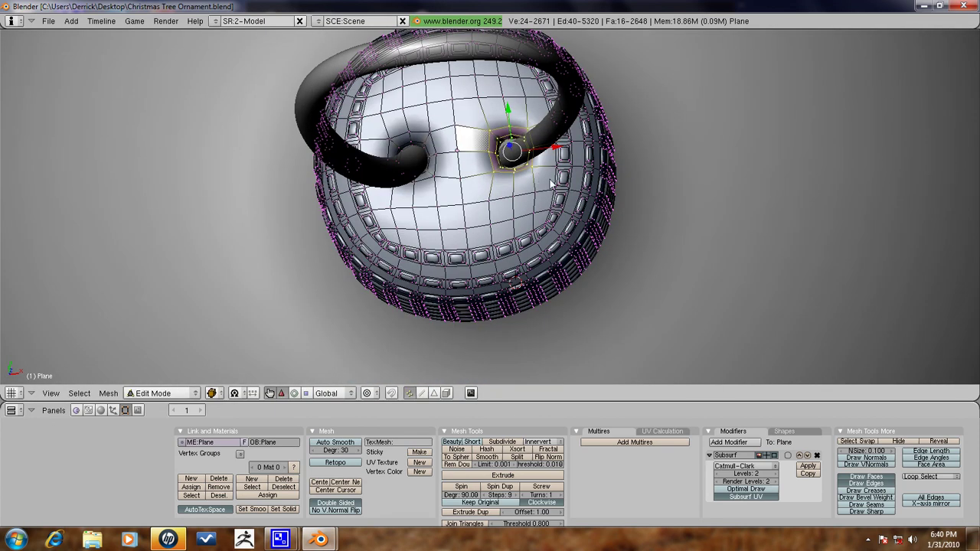
key(s)
click(549, 178)
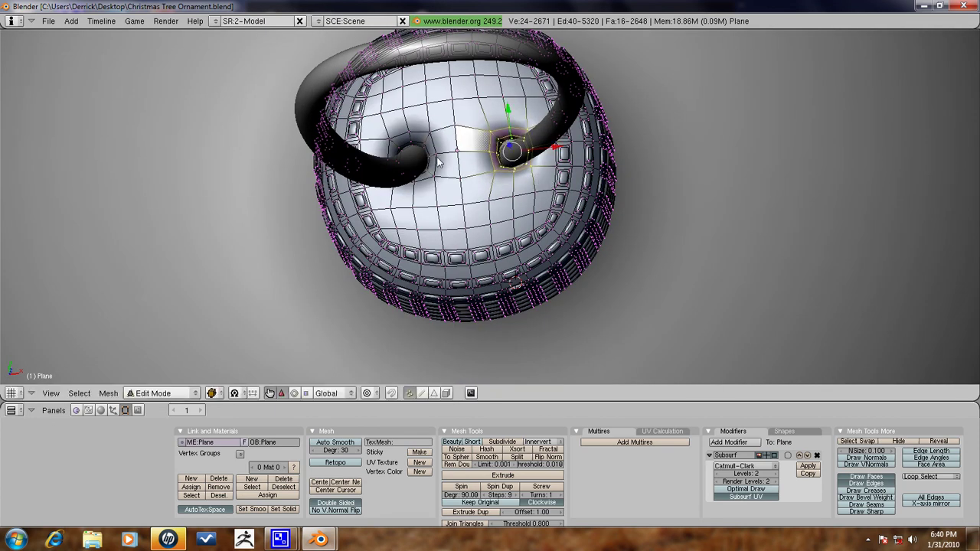
- Select the vertices around the left hole's outer rim and grow the selection to include its inner walls
right_click(435, 155)
alt+right_click(438, 173)
shift+right_click(414, 137)
shift+right_click(395, 153)
shift+right_click(395, 173)
shift+right_click(431, 184)
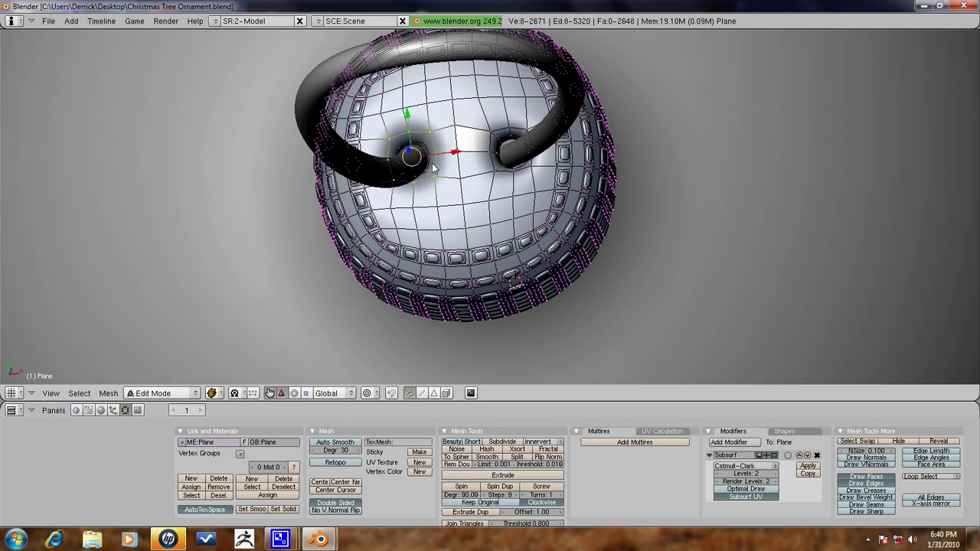
key(ctrl+KP_Add)
key(ctrl+KP_Add)
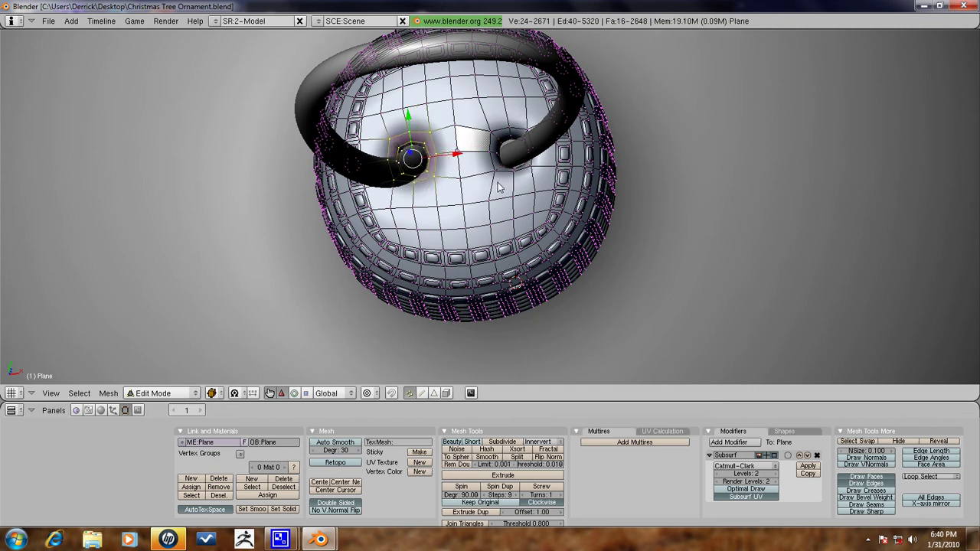
- Nudge the left hole's vertices slightly to center the hole around the wire end
middle_drag(459, 181, 443, 167)
key(g)
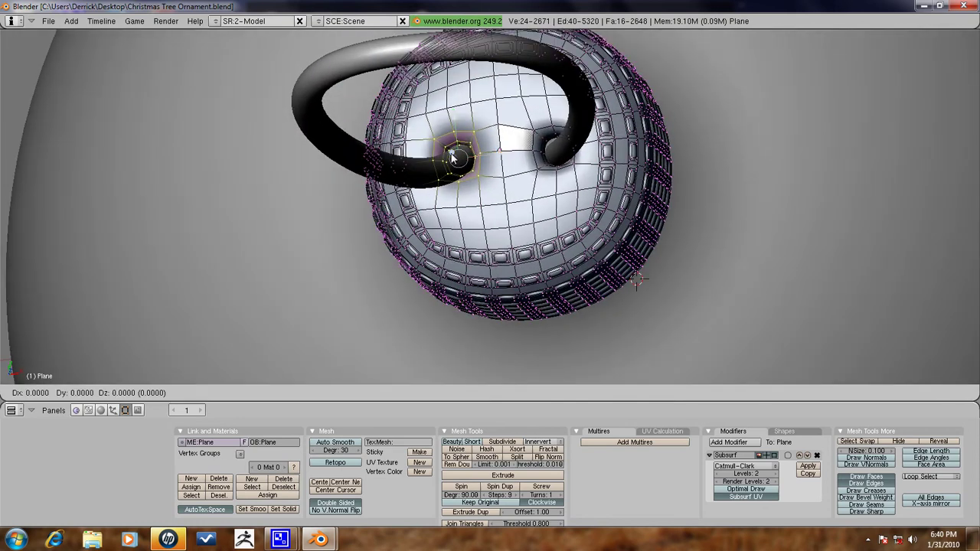
click(453, 156)
click(452, 155)
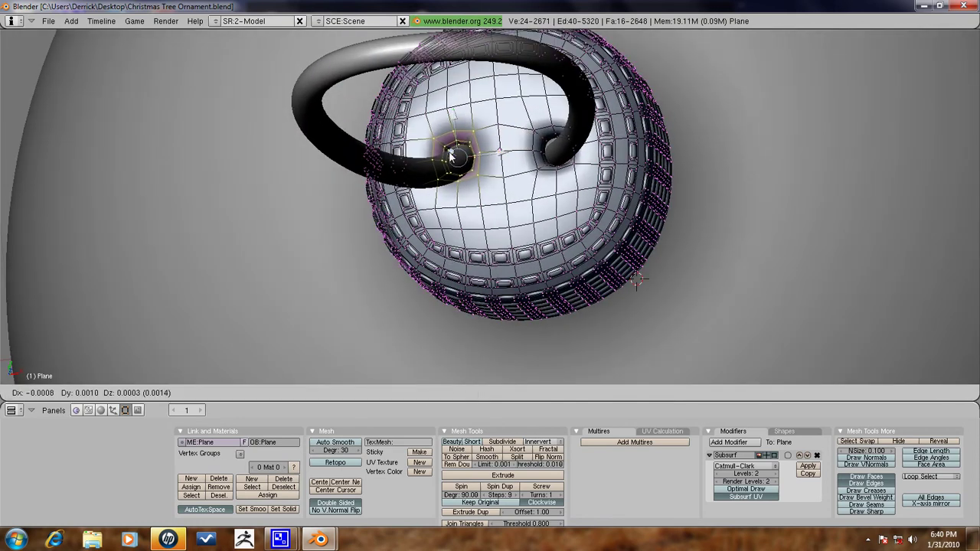
click(451, 155)
- Raise the left hole's vertices by about 0.01 along the Z axis
middle_drag(326, 331, 335, 306)
middle_drag(439, 304, 472, 335)
key(g)
key(z)
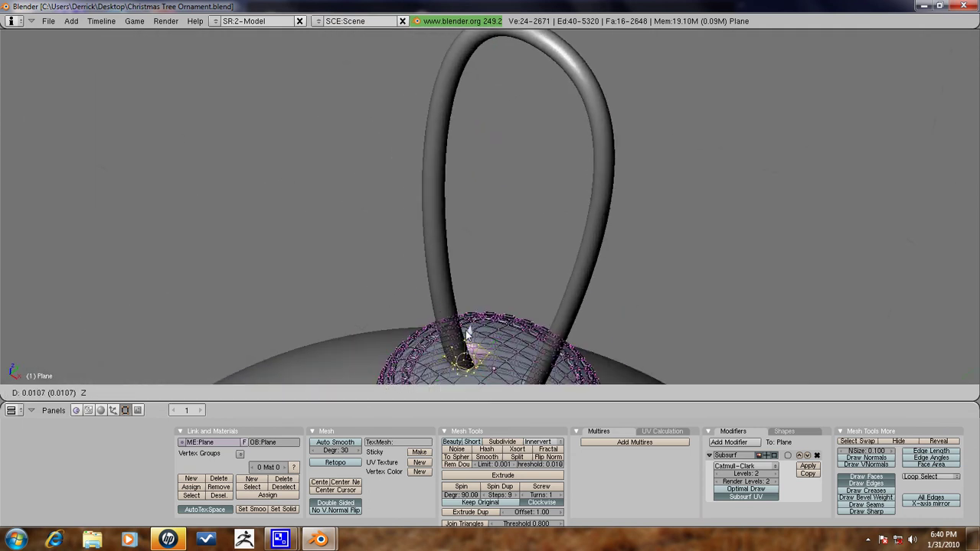
click(462, 334)
- Check the hanger's fit in object mode, deselect all of the cap's vertices and leave edit mode
key(Tab)
middle_drag(463, 334, 516, 291)
key(Tab)
scroll(576, 305, down, 2)
key(a)
scroll(631, 299, down, 3)
key(Tab)
middle_drag(631, 310, 651, 230)
mouse_move(280, 540)
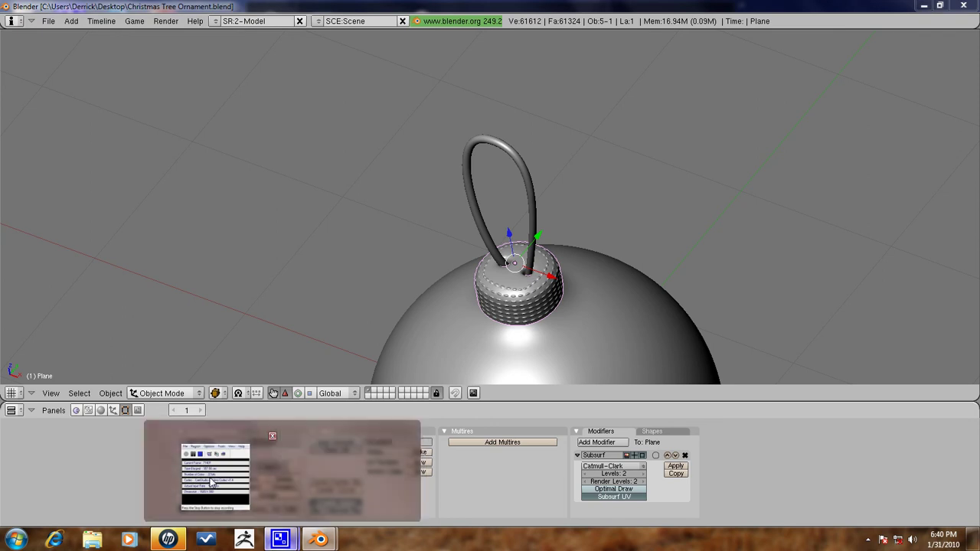
click(215, 467)
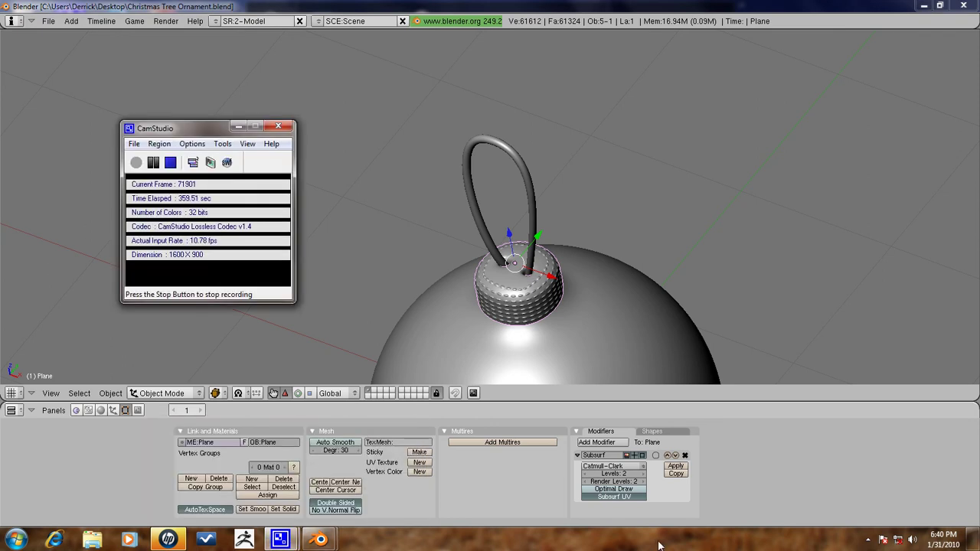
click(527, 4)
- Select the scene's camera and bring the whole ornament, camera and lamp into view
middle_drag(505, 309, 537, 264)
scroll(537, 290, down, 4)
middle_drag(520, 298, 491, 274)
right_click(702, 88)
scroll(675, 144, down, 2)
scroll(672, 145, down, 3)
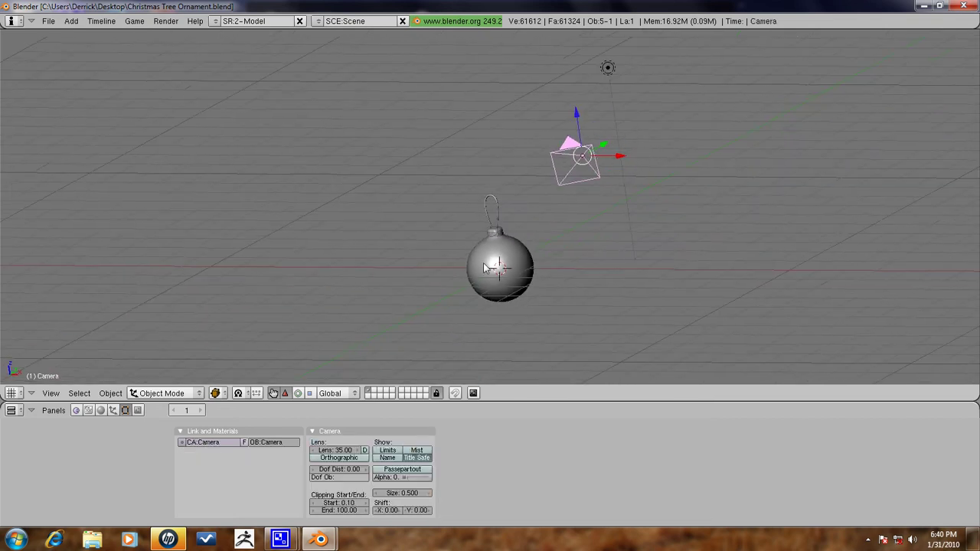
- Switch to the front view, enlarge the 3D viewport and frame the complete ornament
key(KP_1)
scroll(499, 310, up, 5)
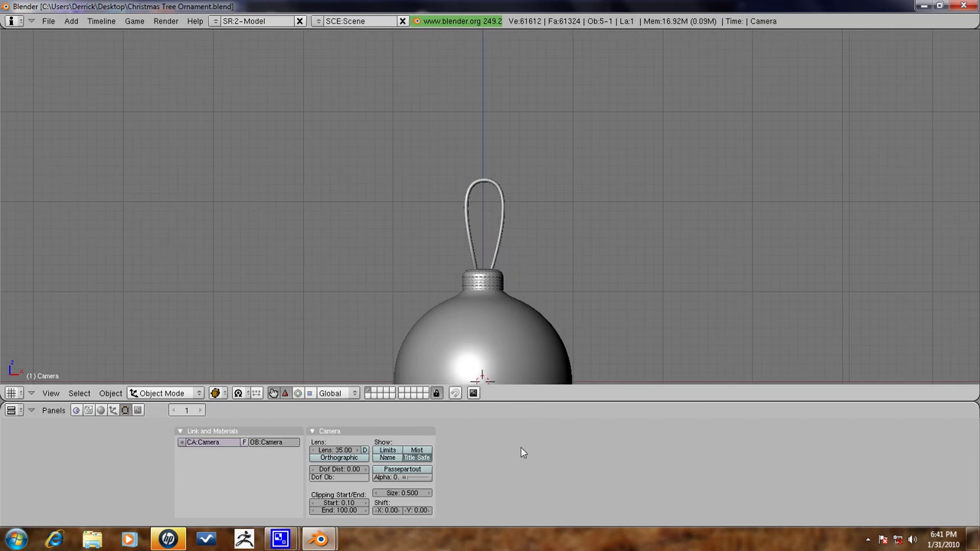
drag(521, 448, 520, 448)
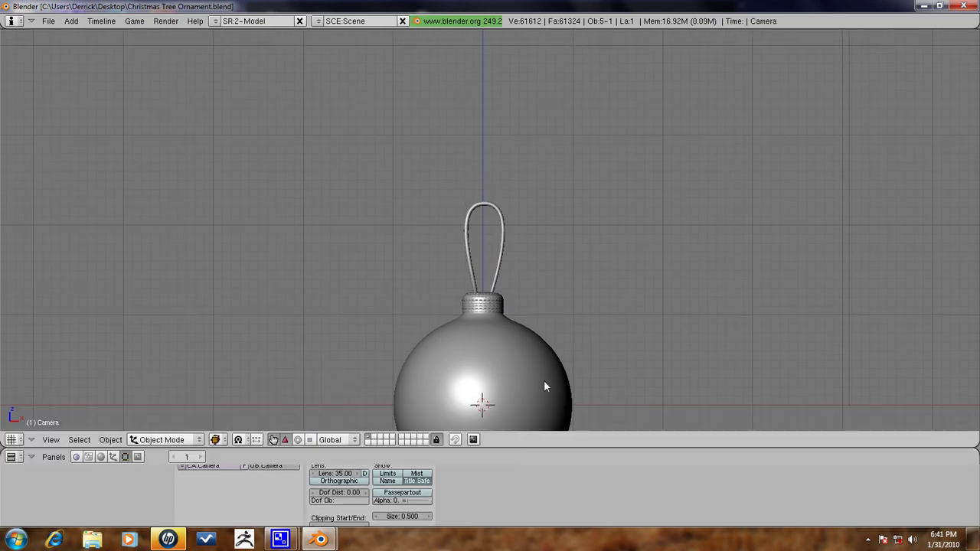
scroll(559, 352, up, 1)
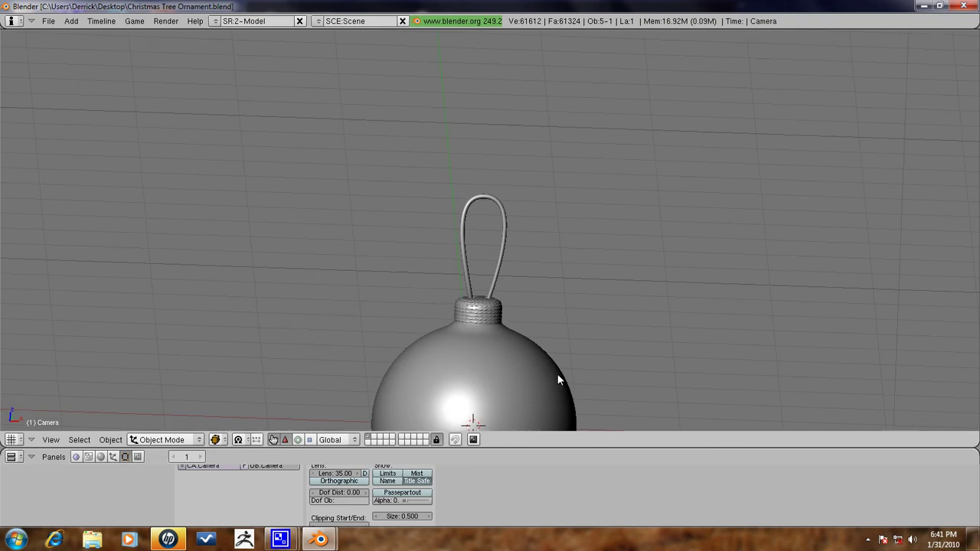
shift+middle_drag(549, 387, 545, 240)
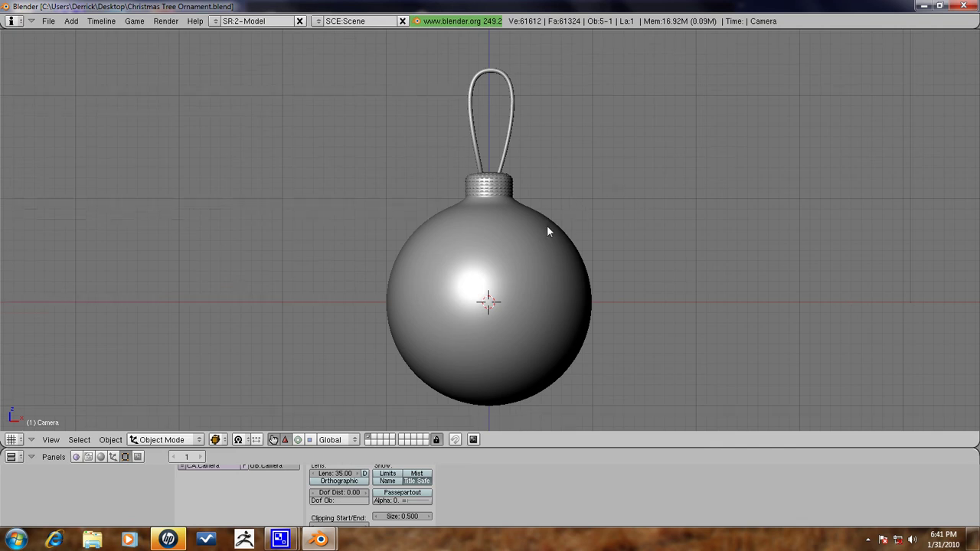
- Look through the camera, dismiss the color scheme prompt and move the camera back about 1.08 along its local Z axis
key(KP_0)
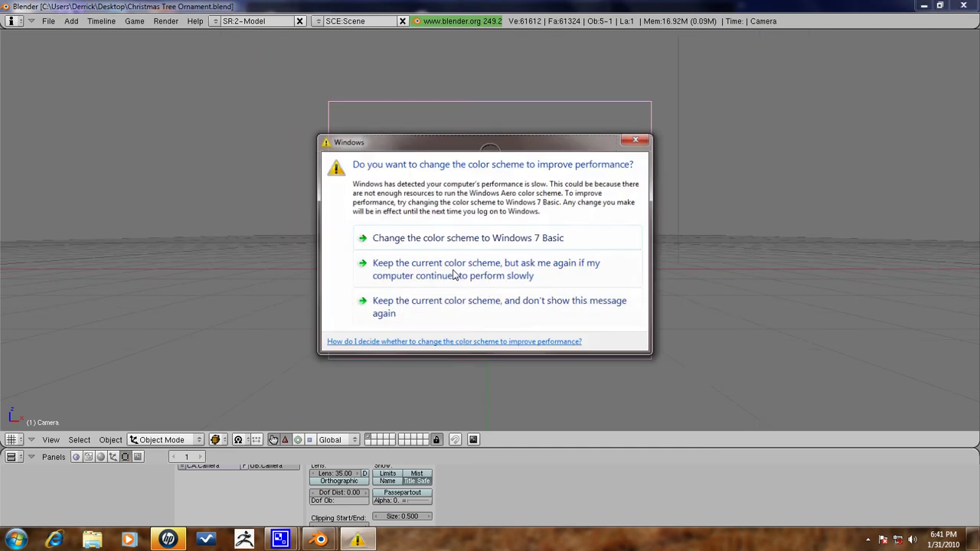
click(637, 139)
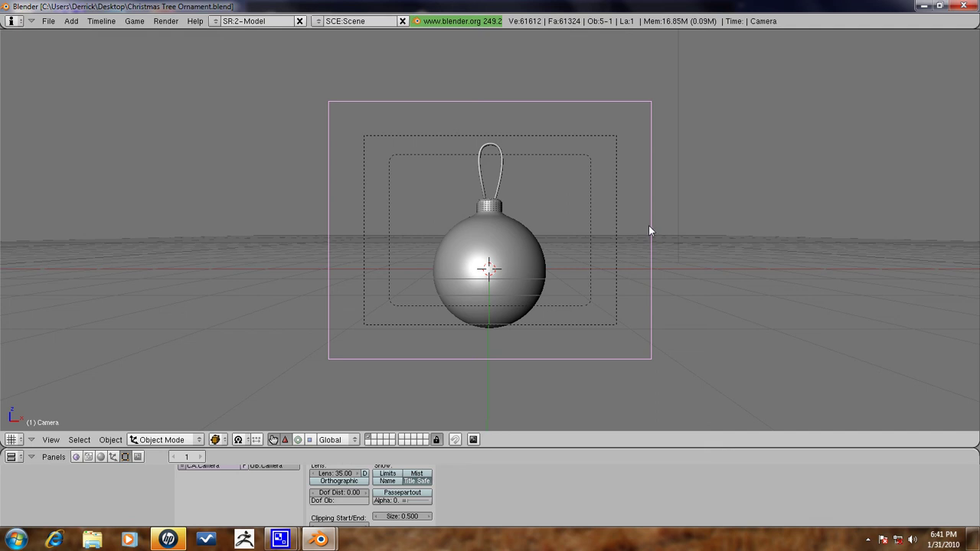
key(g)
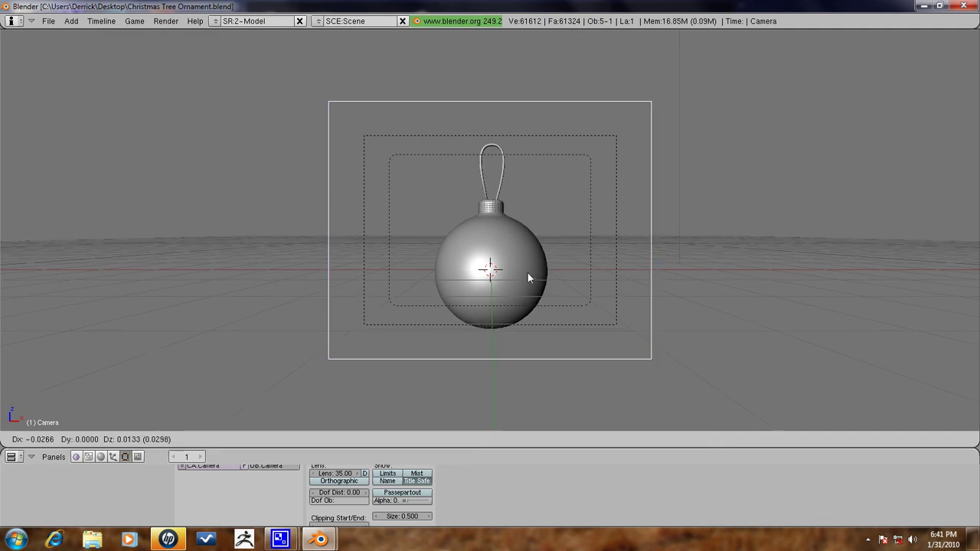
click(532, 277)
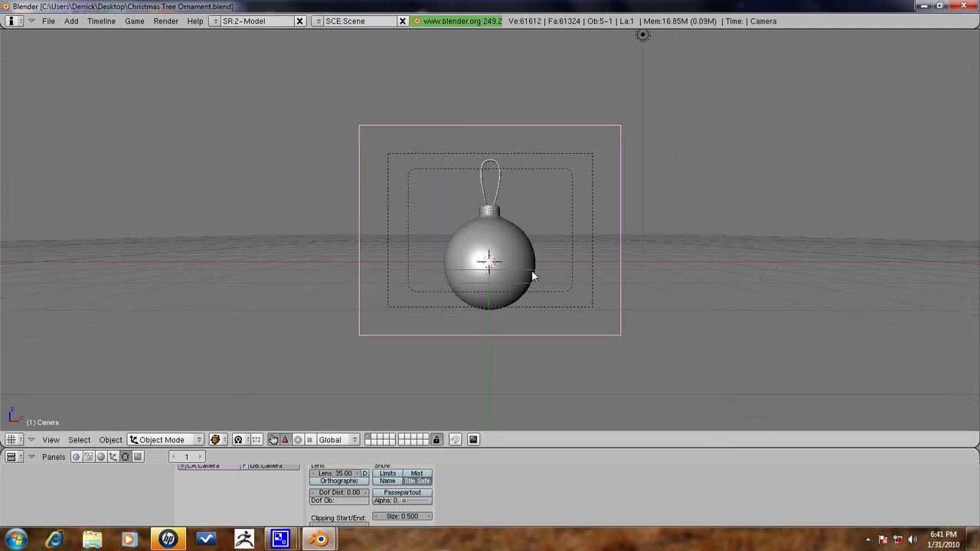
key(g)
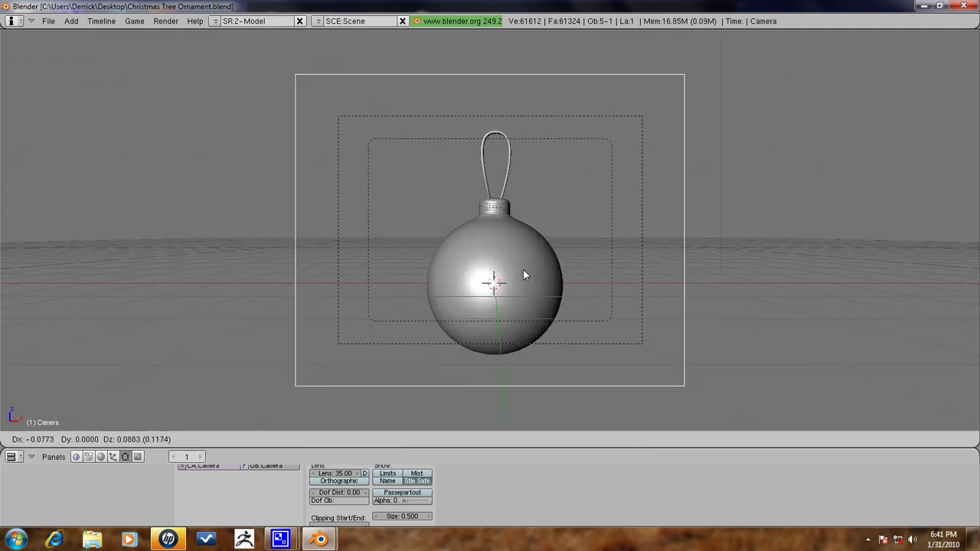
key(z)
key(z)
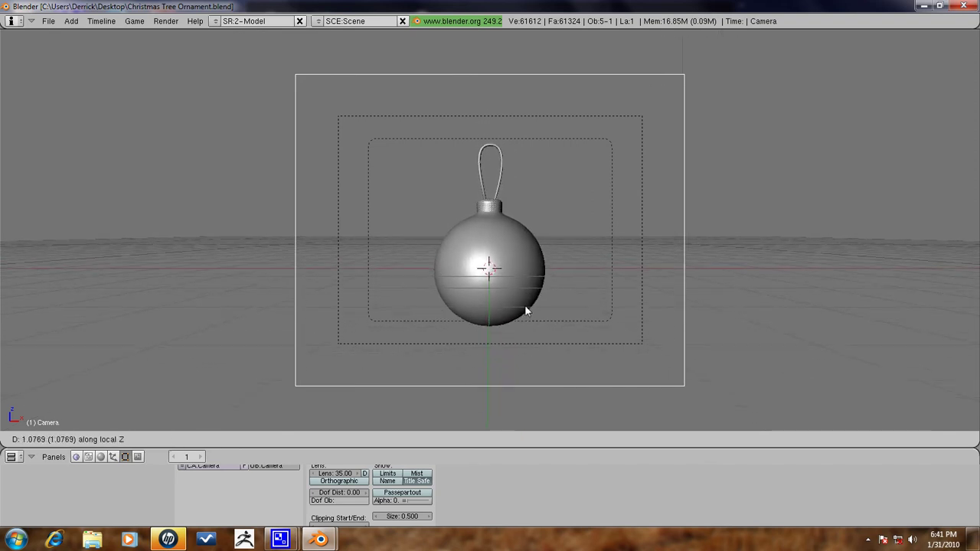
click(525, 307)
- Tilt the camera about the global X axis and raise it to frame the whole ornament from slightly above
key(r)
key(x)
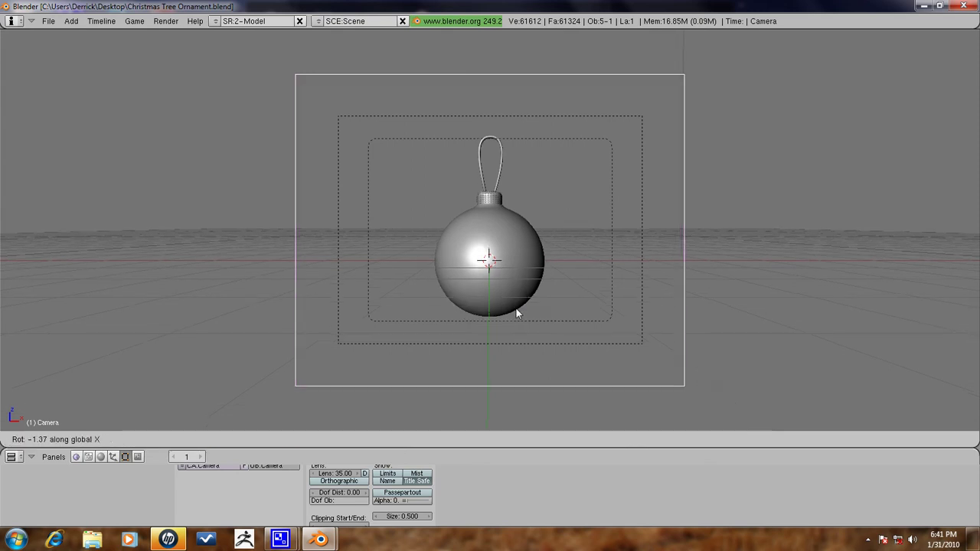
click(516, 302)
key(g)
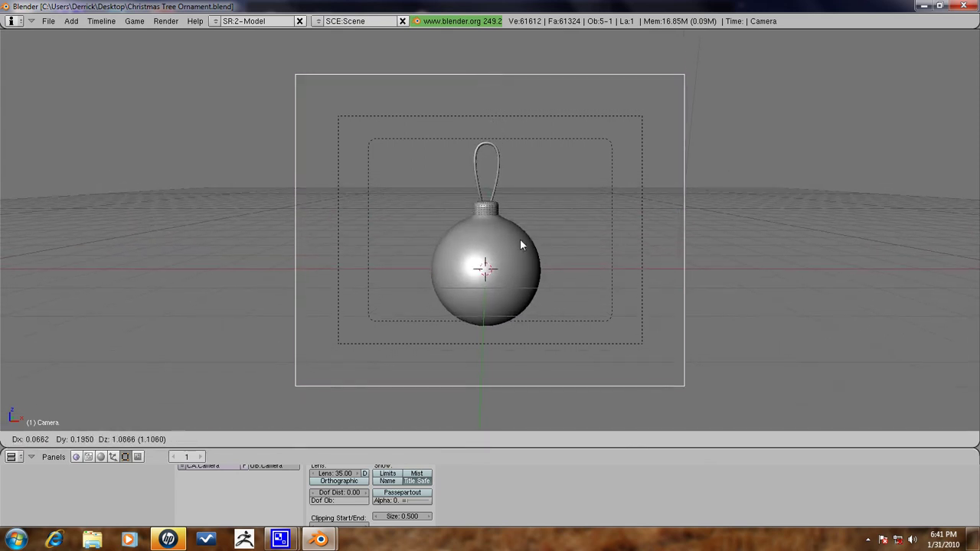
click(520, 239)
scroll(518, 260, down, 4)
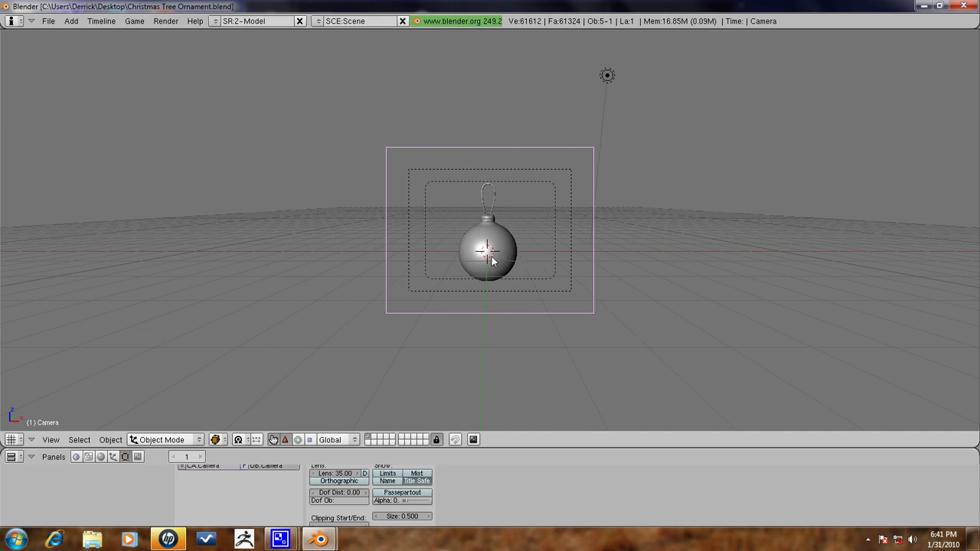
- Set the pivot to the 3D cursor and rotate the camera about 21 degrees around the ornament on the global Z axis
click(239, 440)
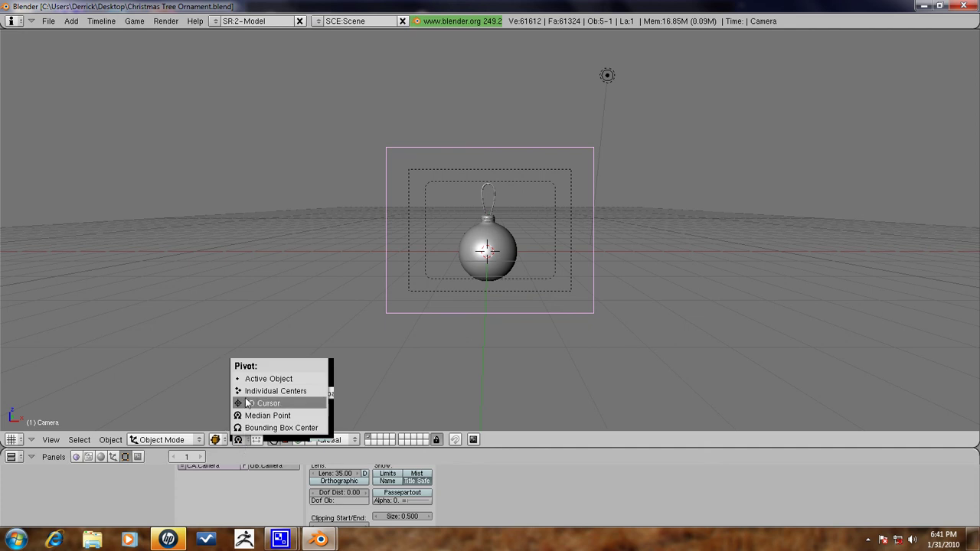
click(245, 400)
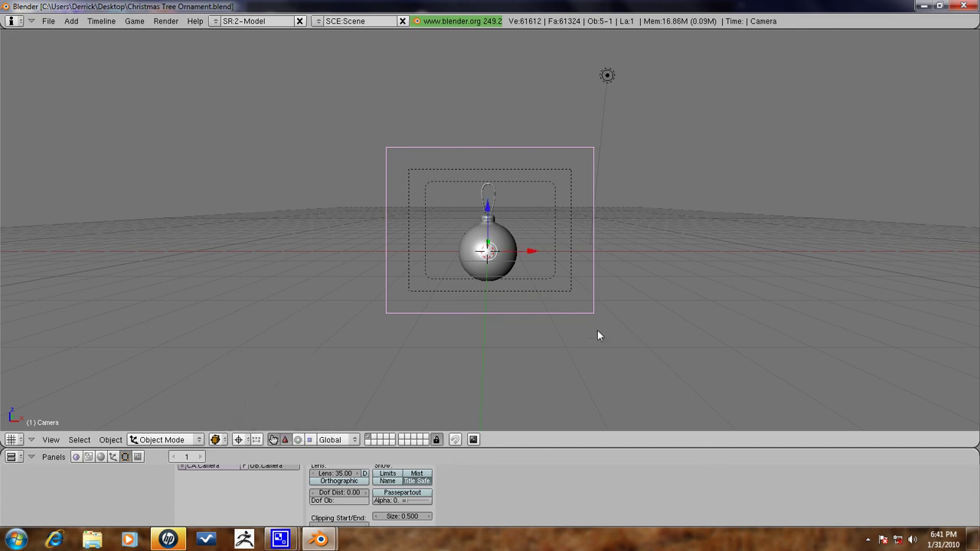
key(r)
key(z)
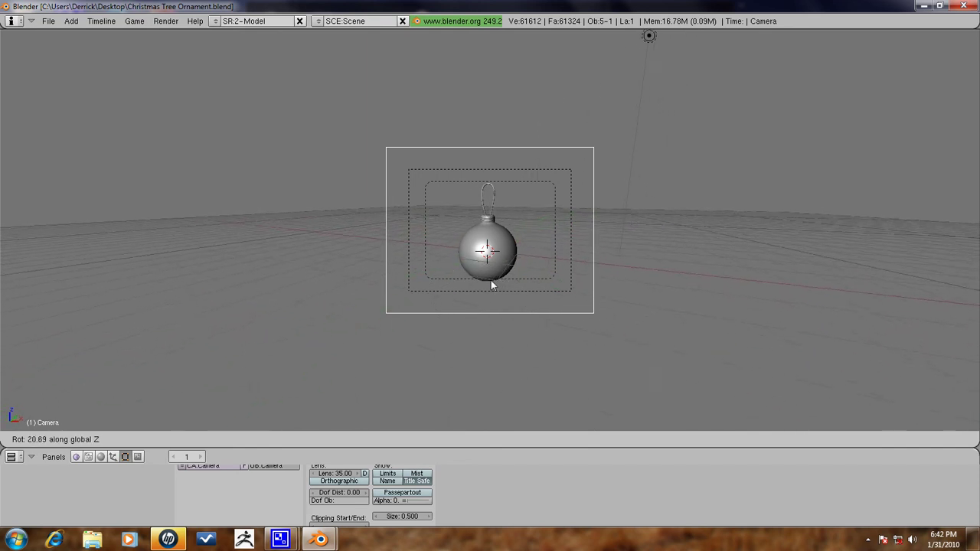
click(491, 279)
scroll(491, 280, up, 3)
scroll(497, 294, down, 3)
mouse_move(282, 542)
click(214, 469)
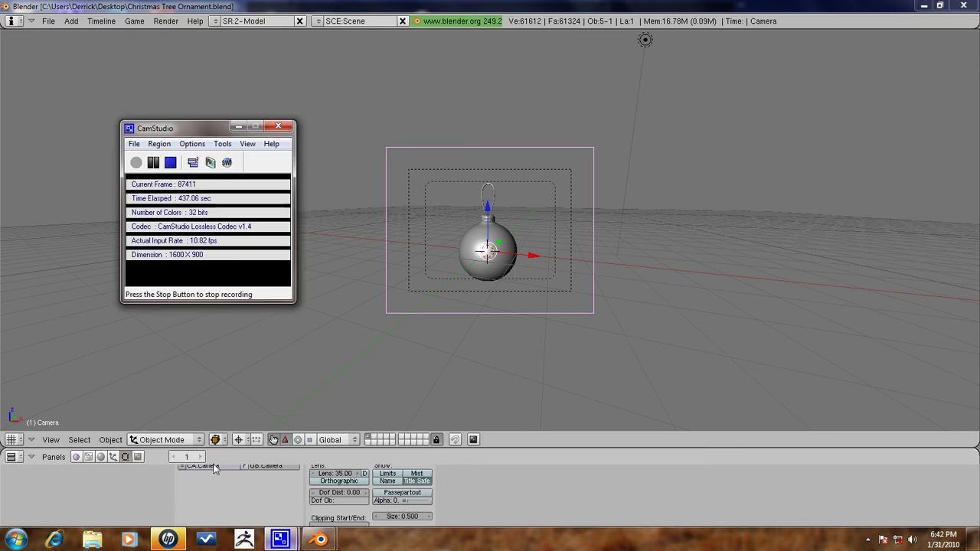
click(428, 5)
- Bring the ornament, camera and lamp into view and try adding a second lamp at the 3D cursor
middle_drag(625, 311, 571, 276)
scroll(575, 265, down, 5)
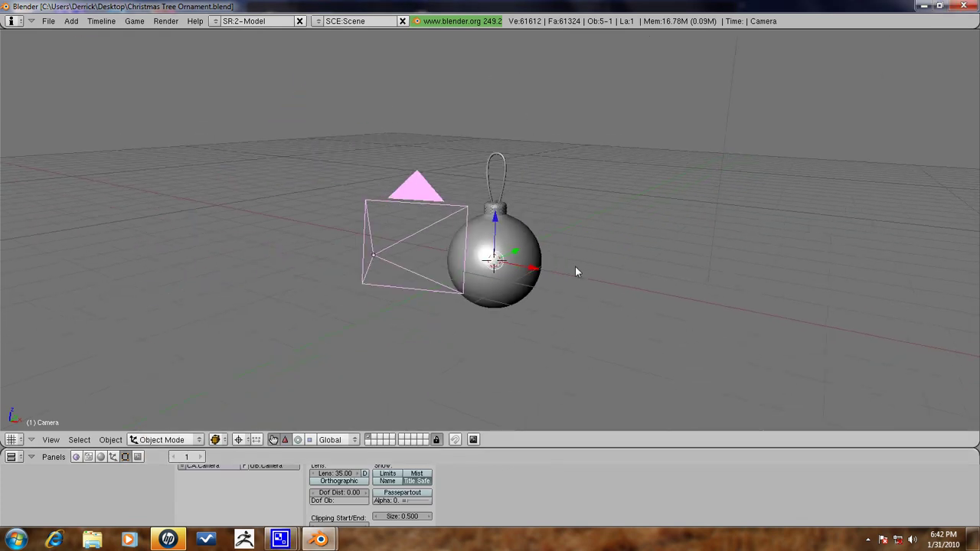
scroll(528, 229, down, 5)
middle_drag(523, 228, 469, 262)
scroll(469, 262, down, 1)
scroll(505, 243, up, 3)
middle_drag(473, 298, 490, 275)
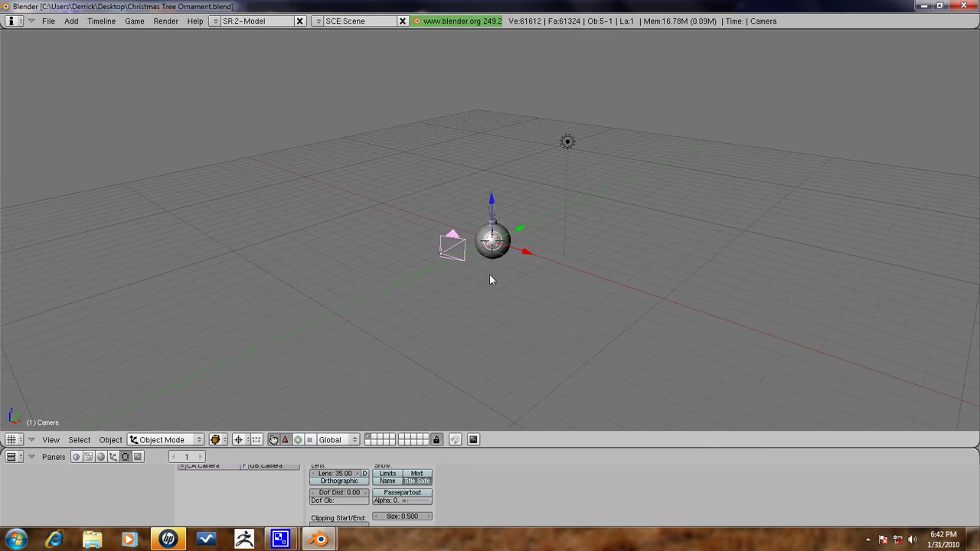
key(space)
mouse_move(559, 377)
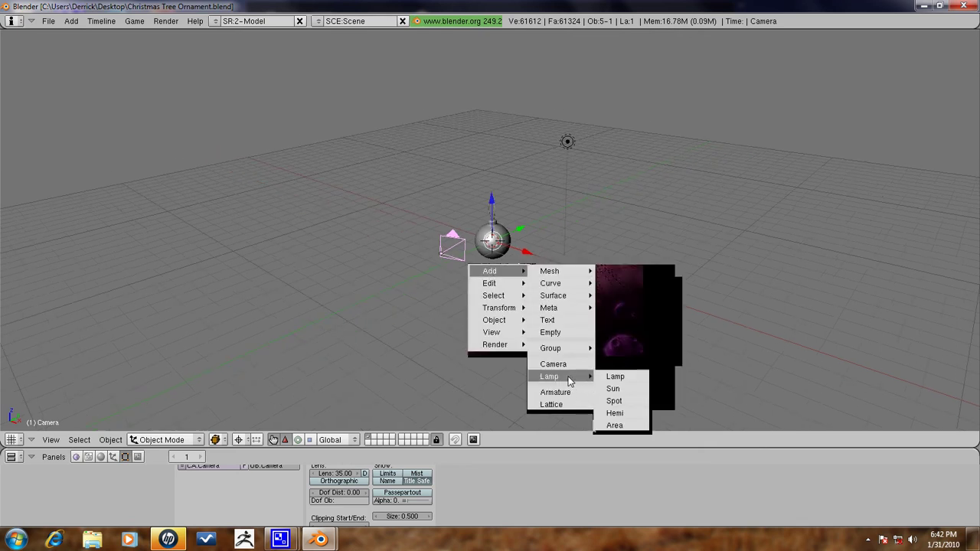
click(641, 378)
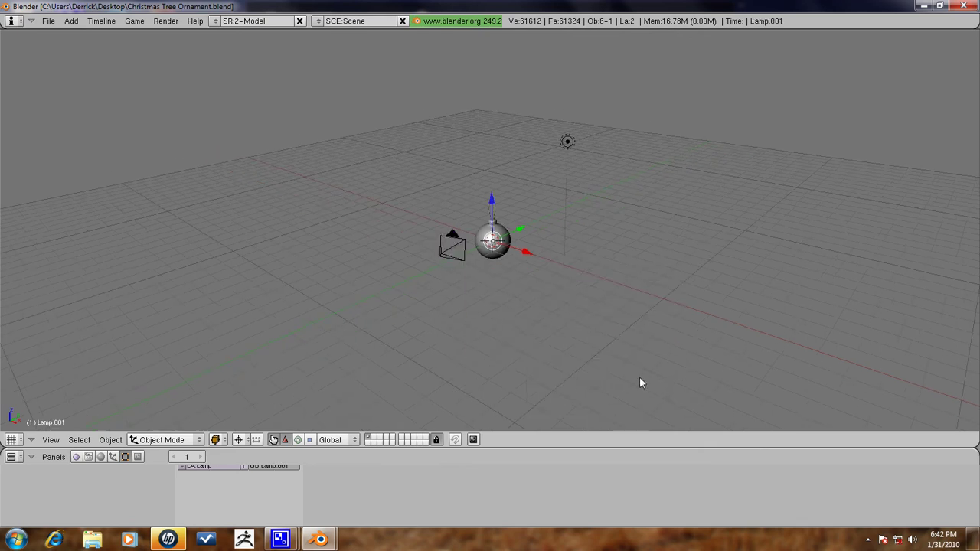
key(ctrl+z)
- Add an empty at the 3D cursor in the ornament's center
key(space)
mouse_move(615, 265)
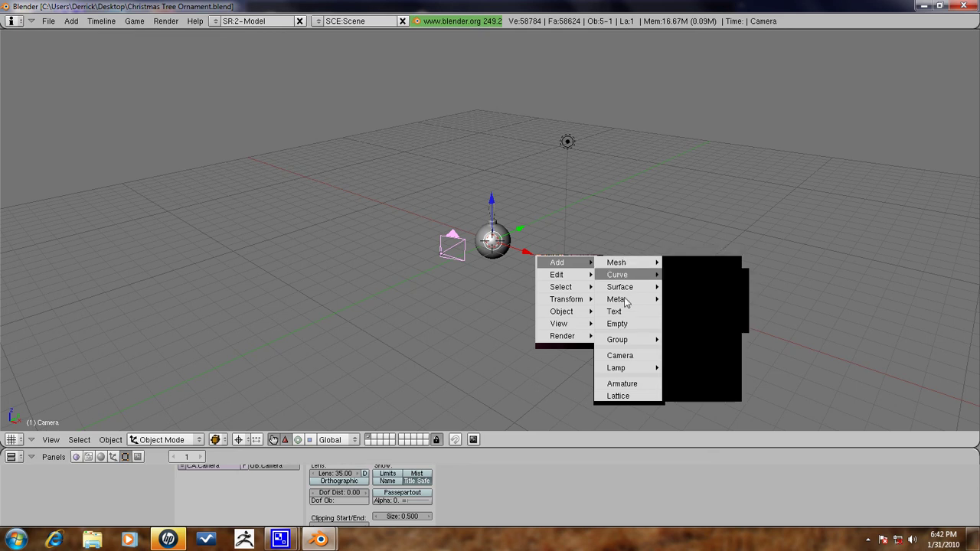
click(633, 324)
- Select the lamp together with the empty and add a tracking constraint so the lamp points at the empty
middle_drag(628, 312, 594, 108)
right_click(588, 98)
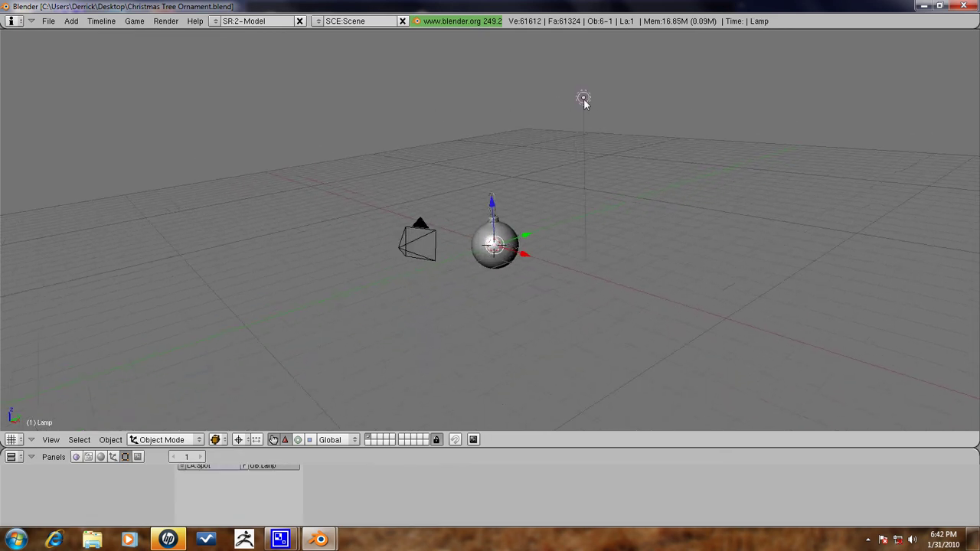
right_click(522, 238)
right_click(522, 238)
right_click(523, 238)
right_click(526, 237)
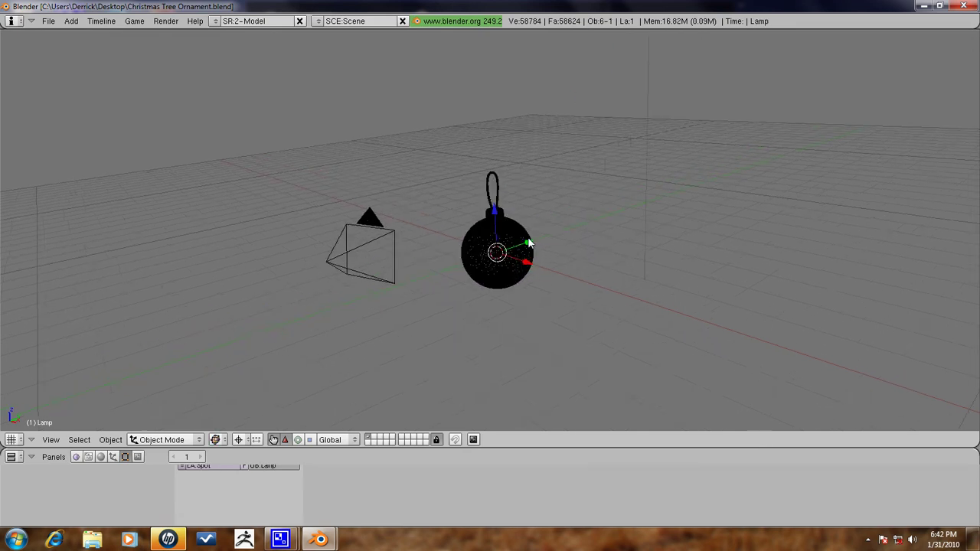
shift+right_click(528, 244)
scroll(544, 245, down, 4)
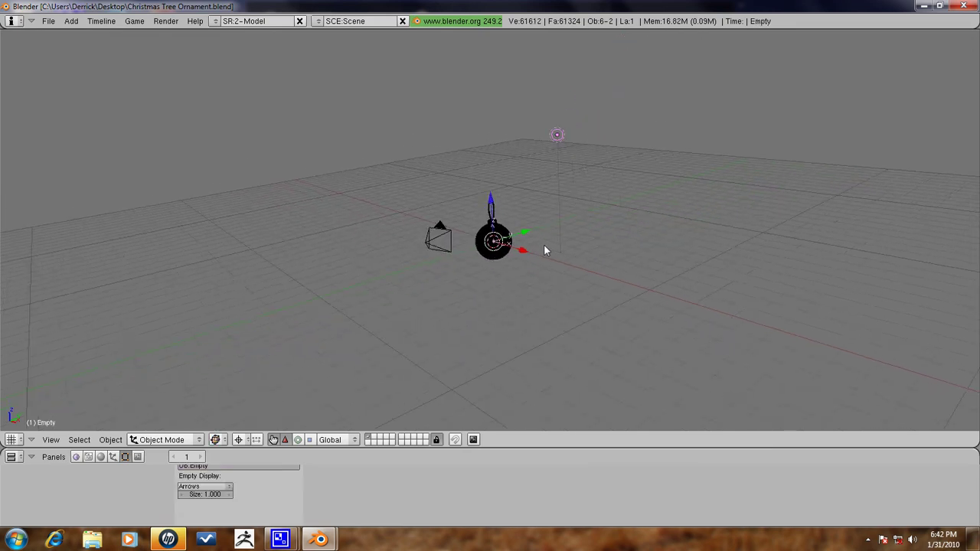
key(ctrl+t)
click(545, 245)
- Enlarge the buttons area, change the lamp's type to Spot and narrow its spot size to about 55.64
drag(503, 449, 513, 378)
right_click(556, 103)
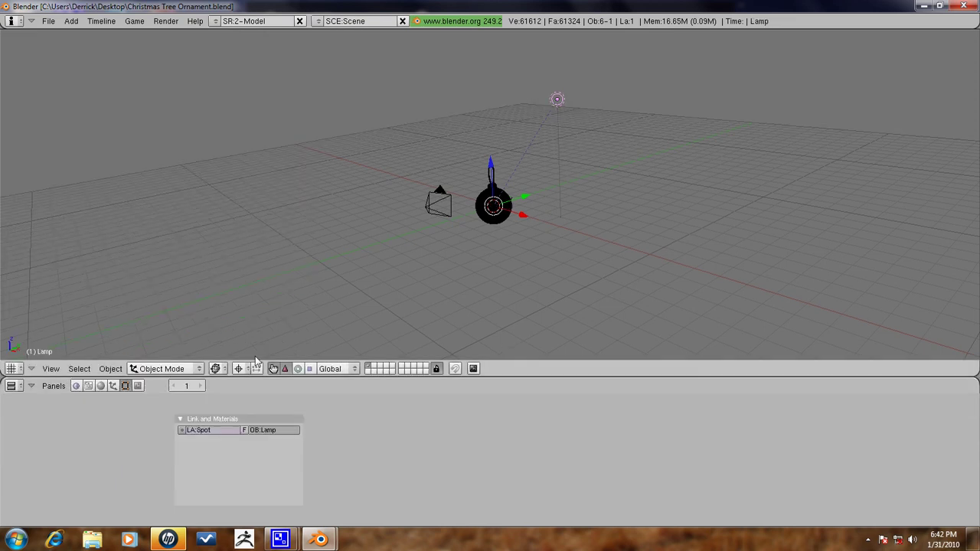
click(100, 386)
click(274, 452)
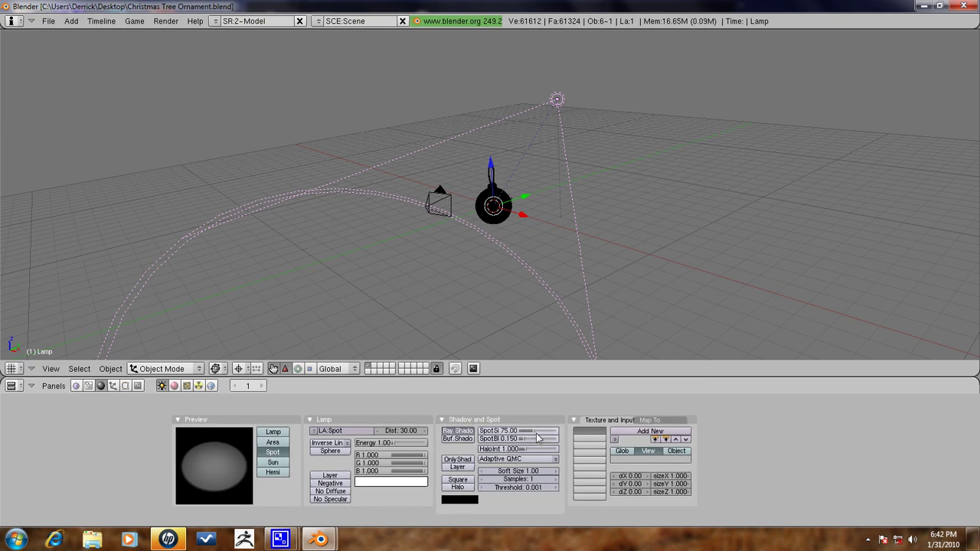
drag(537, 438, 534, 436)
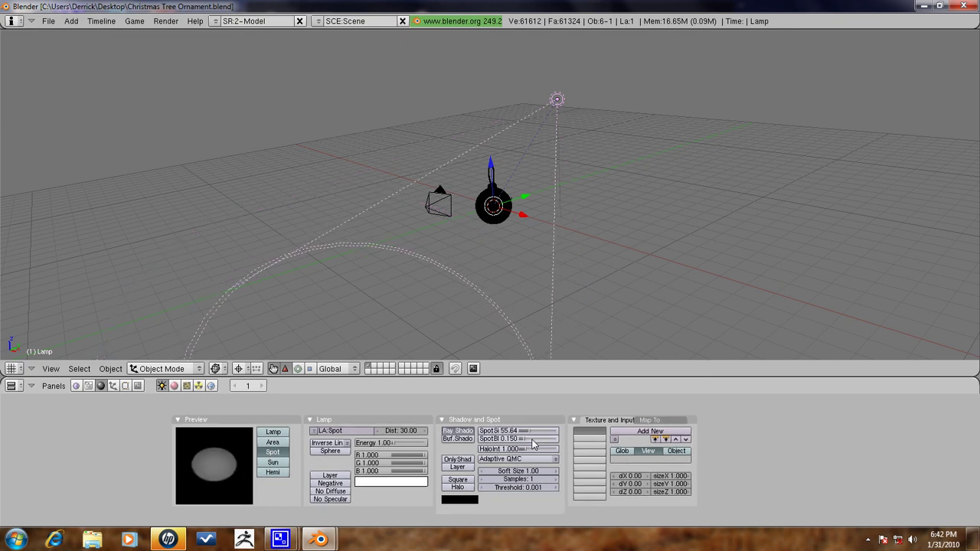
- Move the spot lamp to the side of the ornament and set its energy to 0.75
mouse_move(520, 316)
middle_down()
mouse_move(557, 293)
mouse_move(513, 219)
mouse_move(465, 267)
mouse_move(510, 228)
mouse_move(465, 234)
mouse_move(470, 292)
mouse_move(508, 301)
middle_up()
key(g)
click(439, 237)
key(g)
click(531, 299)
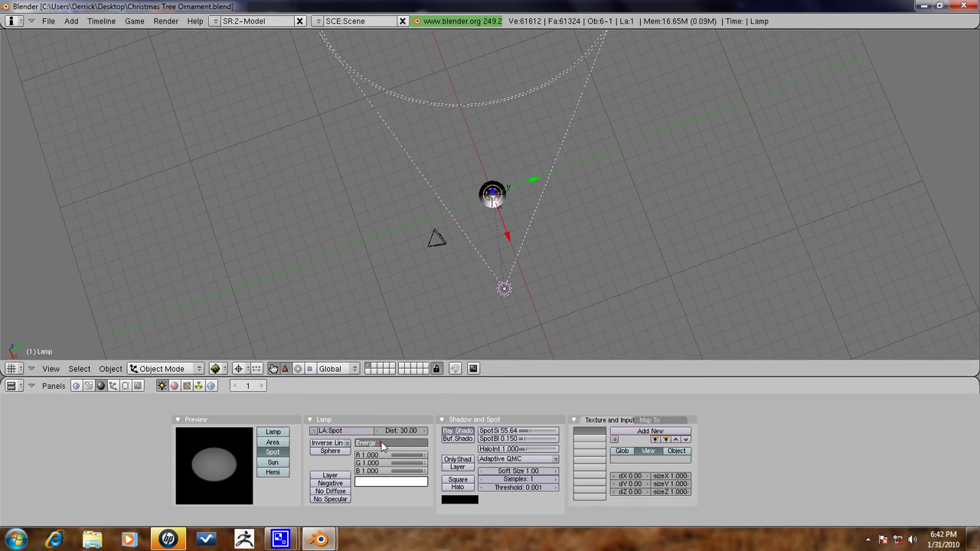
text(0.75)
key(Return)
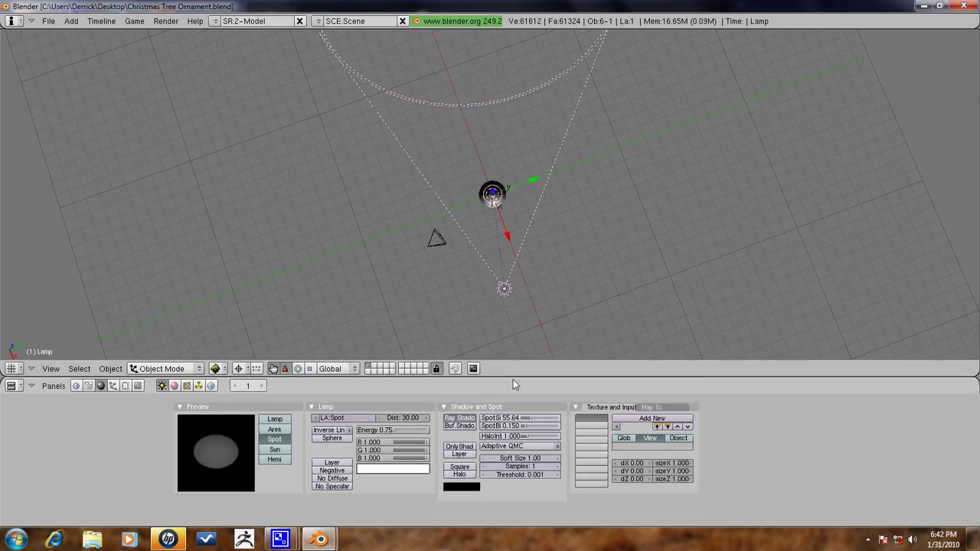
- Duplicate the spot lamp and place the copy on the opposite side of the ornament, near the camera
middle_drag(528, 203, 556, 151)
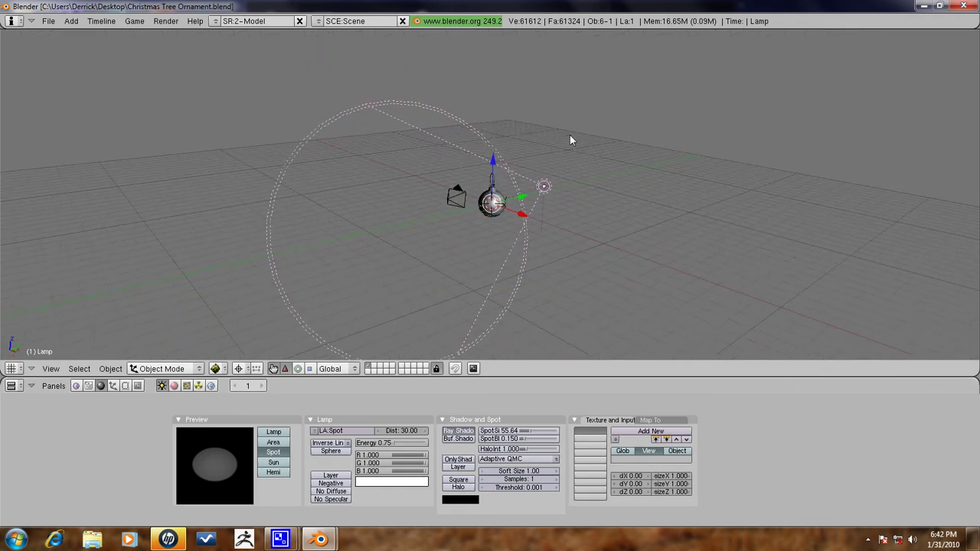
key(shift+d)
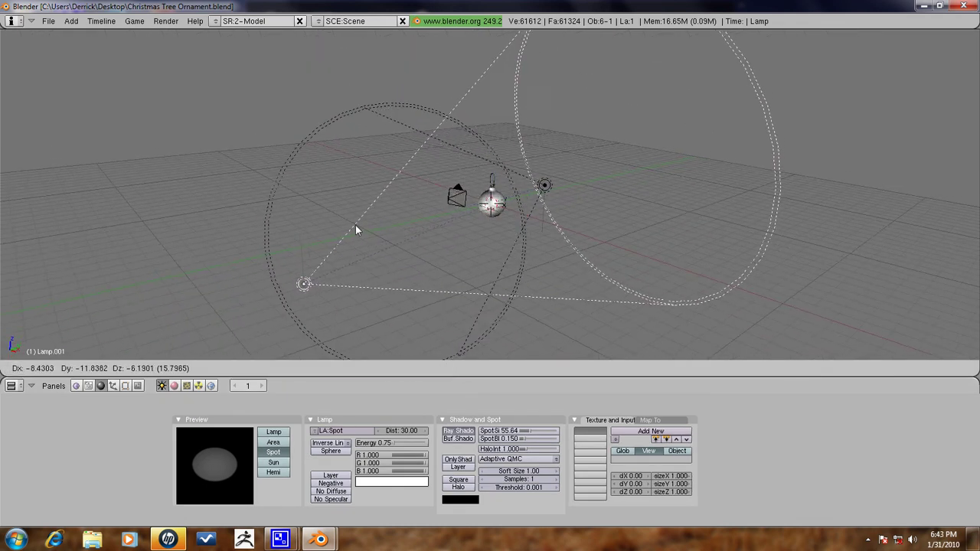
click(356, 225)
middle_drag(441, 298, 649, 245)
key(g)
click(537, 243)
- Duplicate the spot lamp again and position the second copy behind the ornament, facing away from the camera's side
middle_drag(739, 182, 700, 163)
key(shift+d)
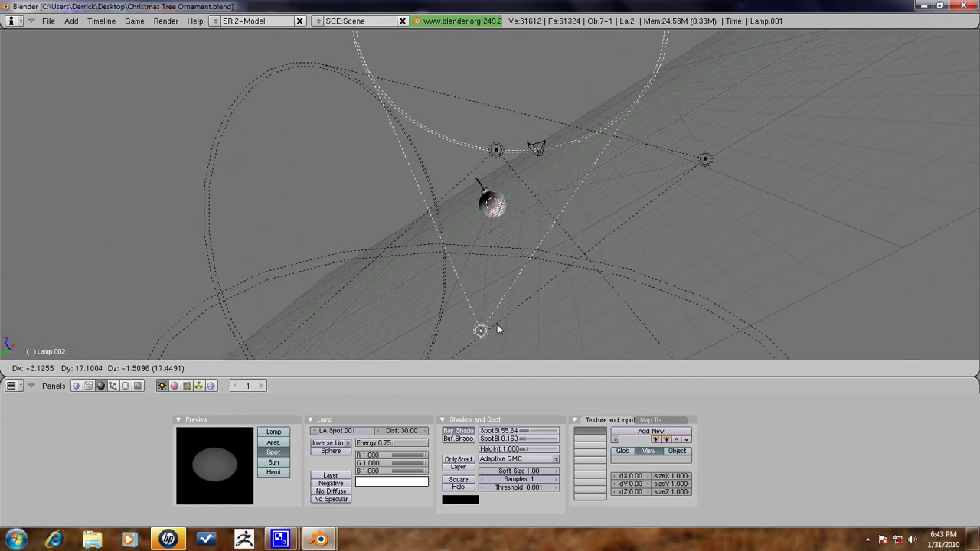
click(490, 285)
middle_drag(401, 283, 405, 232)
key(g)
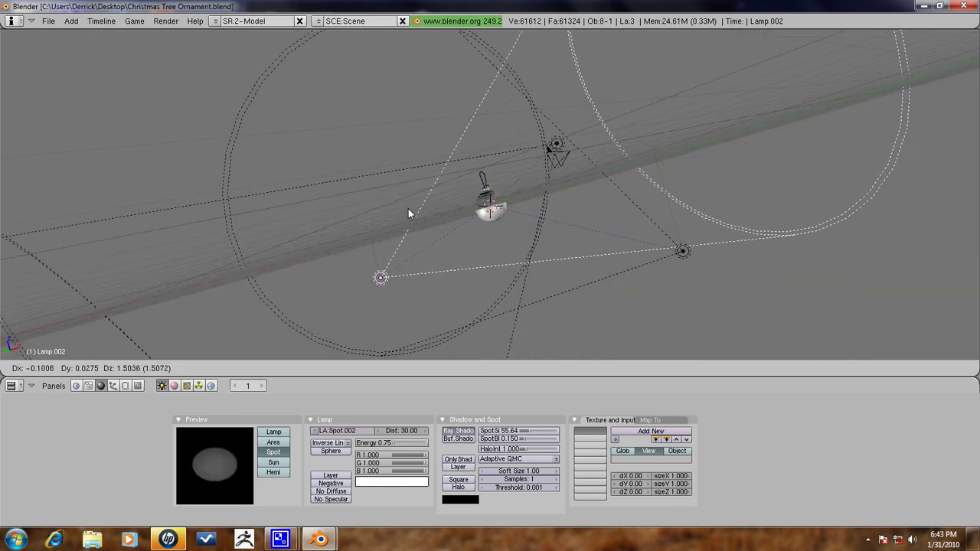
click(414, 202)
scroll(669, 253, up, 1)
middle_drag(669, 252, 551, 232)
key(g)
click(559, 247)
- Select the first duplicated spot lamp and reposition it lower, in front of the ornament
right_click(301, 289)
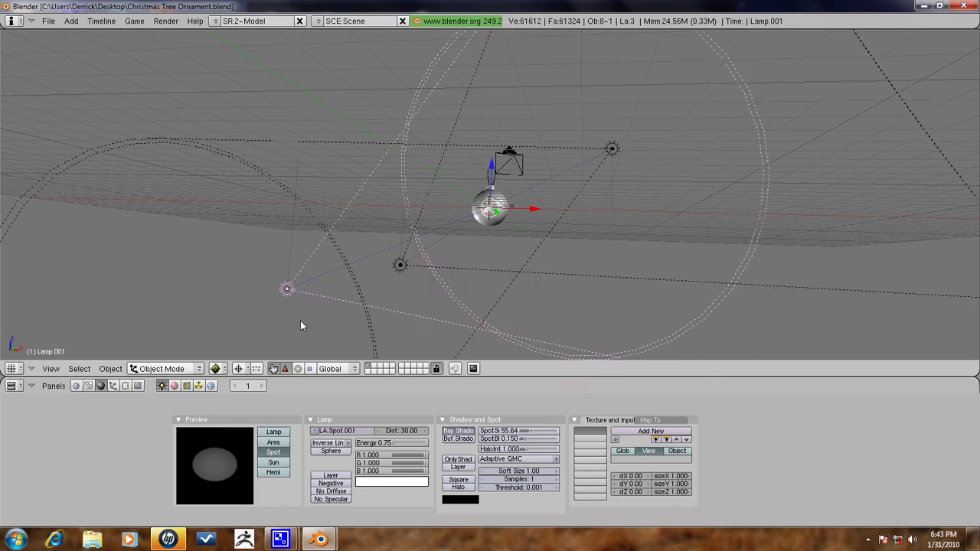
middle_drag(313, 334, 357, 285)
key(g)
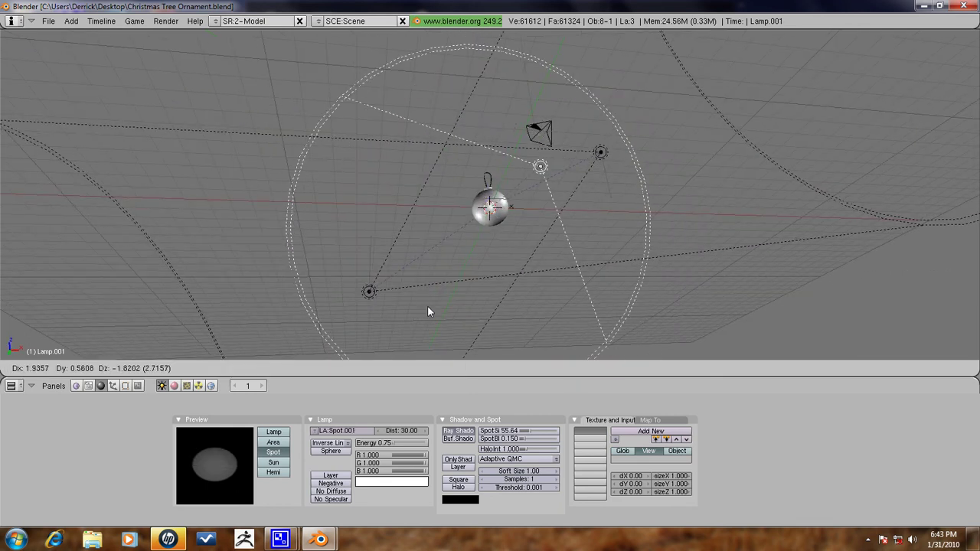
click(434, 318)
middle_drag(582, 201, 550, 229)
key(g)
click(555, 222)
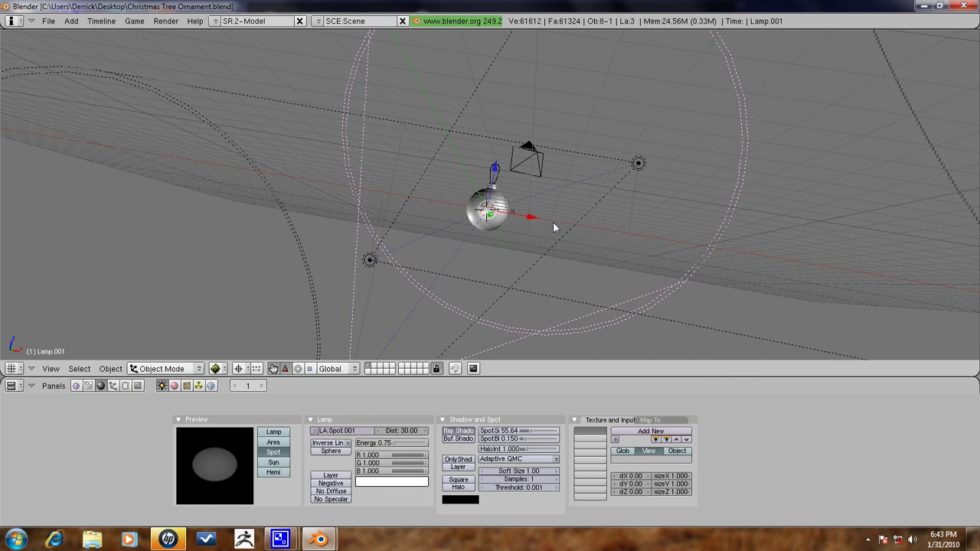
- Render the lit ornament from the camera view
key(KP_0)
key(F12)
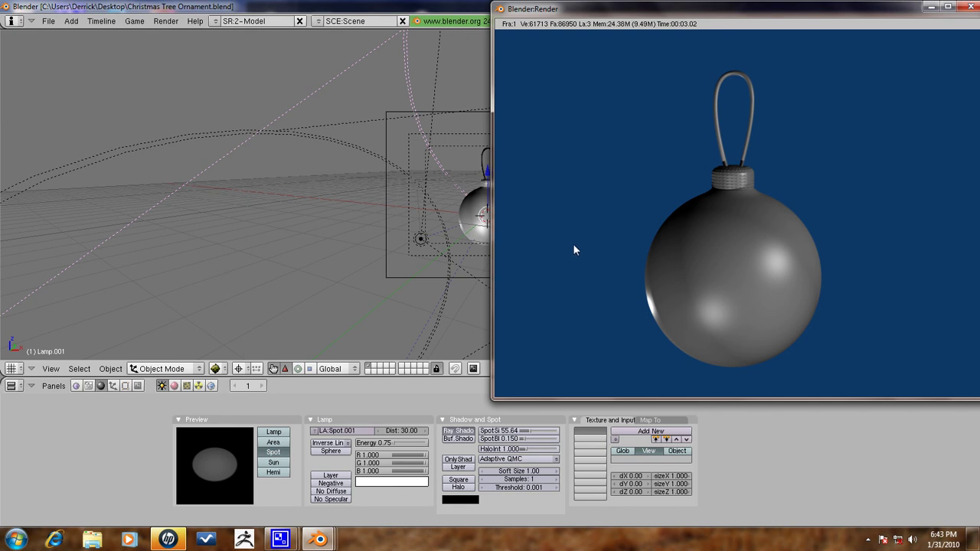
click(221, 477)
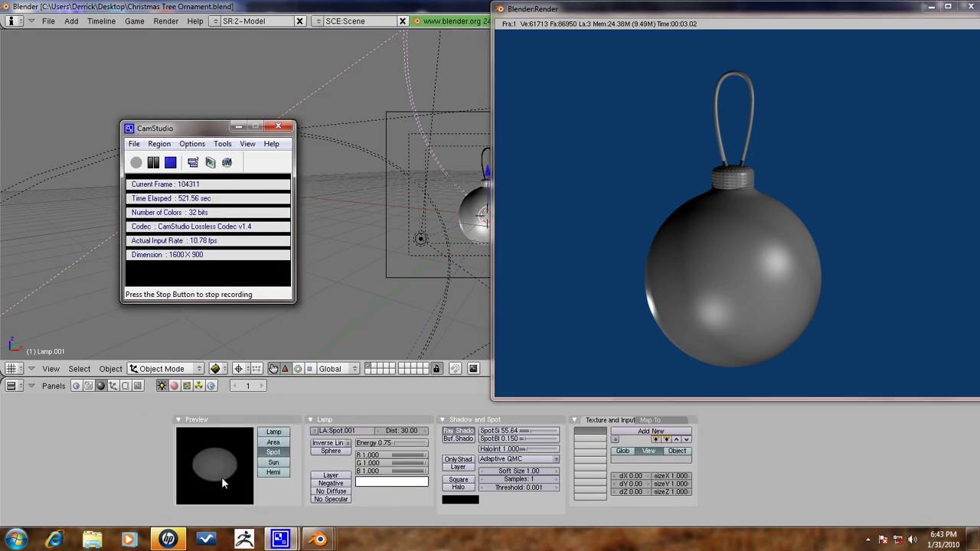
click(399, 6)
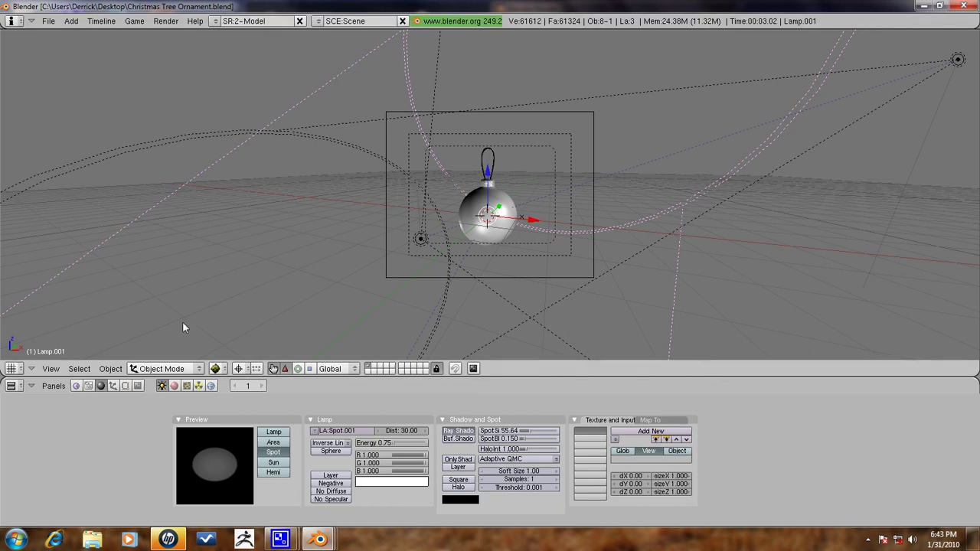
mouse_move(280, 540)
click(223, 494)
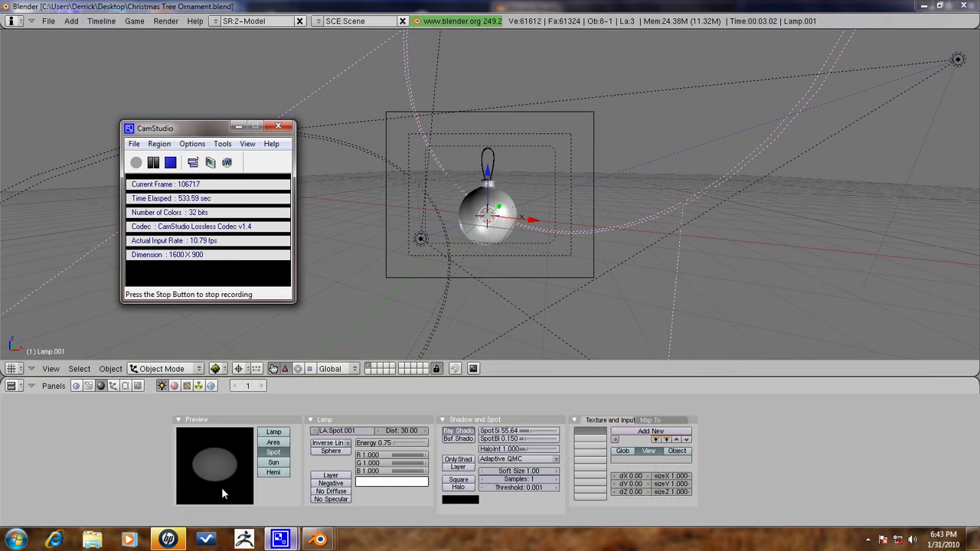